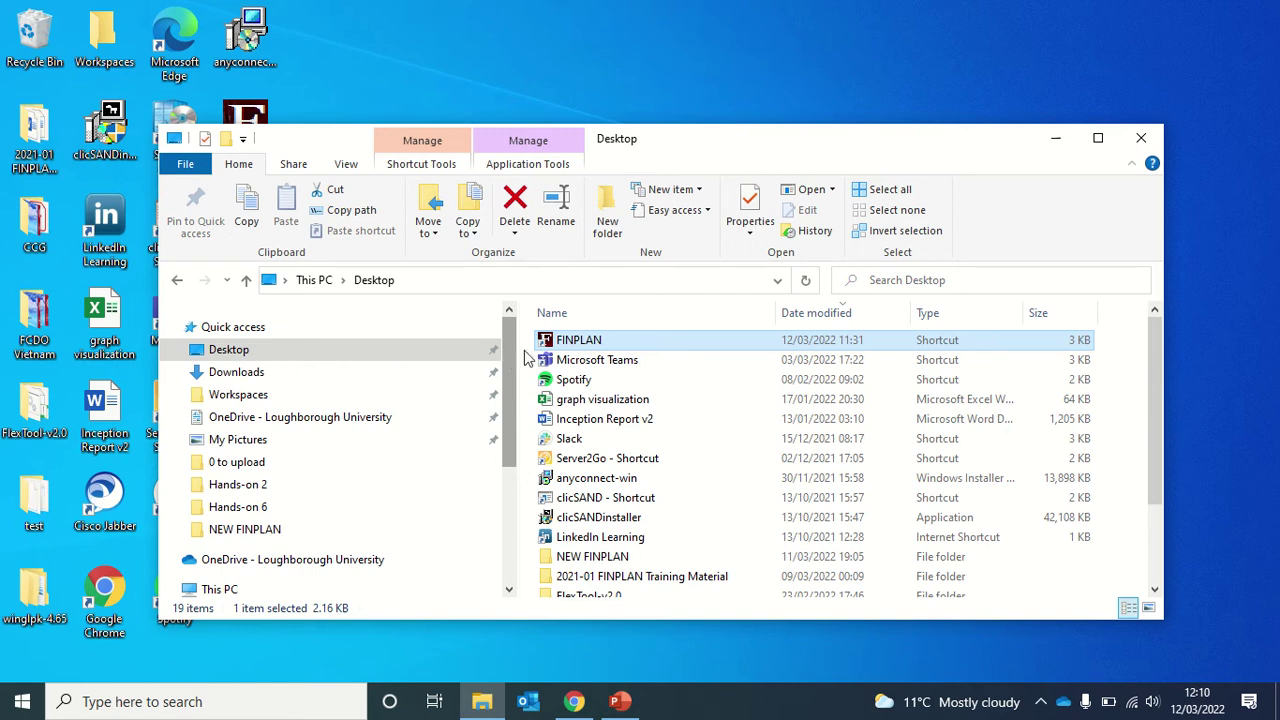
# Launch FINPLAN from its Desktop shortcut in File Explorer.
pyautogui.doubleClick(598, 341)
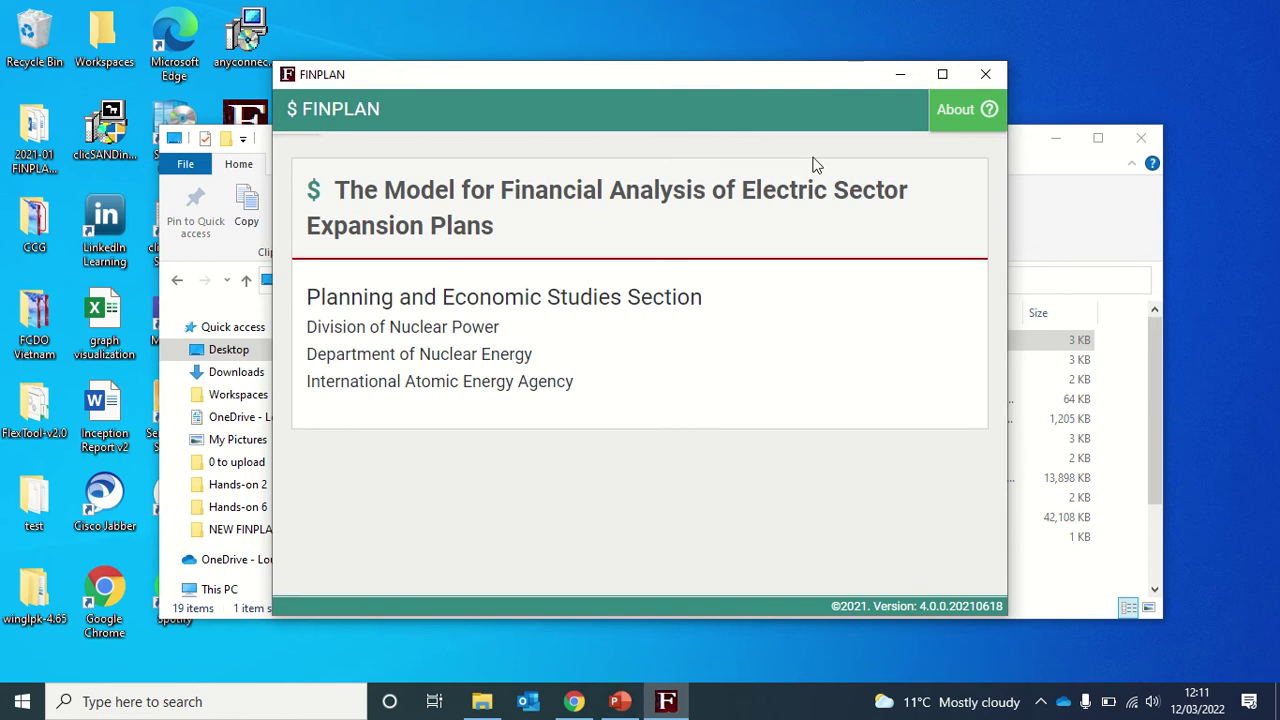
# Maximize the FINPLAN window and show the case study list containing Democase 1.
pyautogui.click(942, 74)
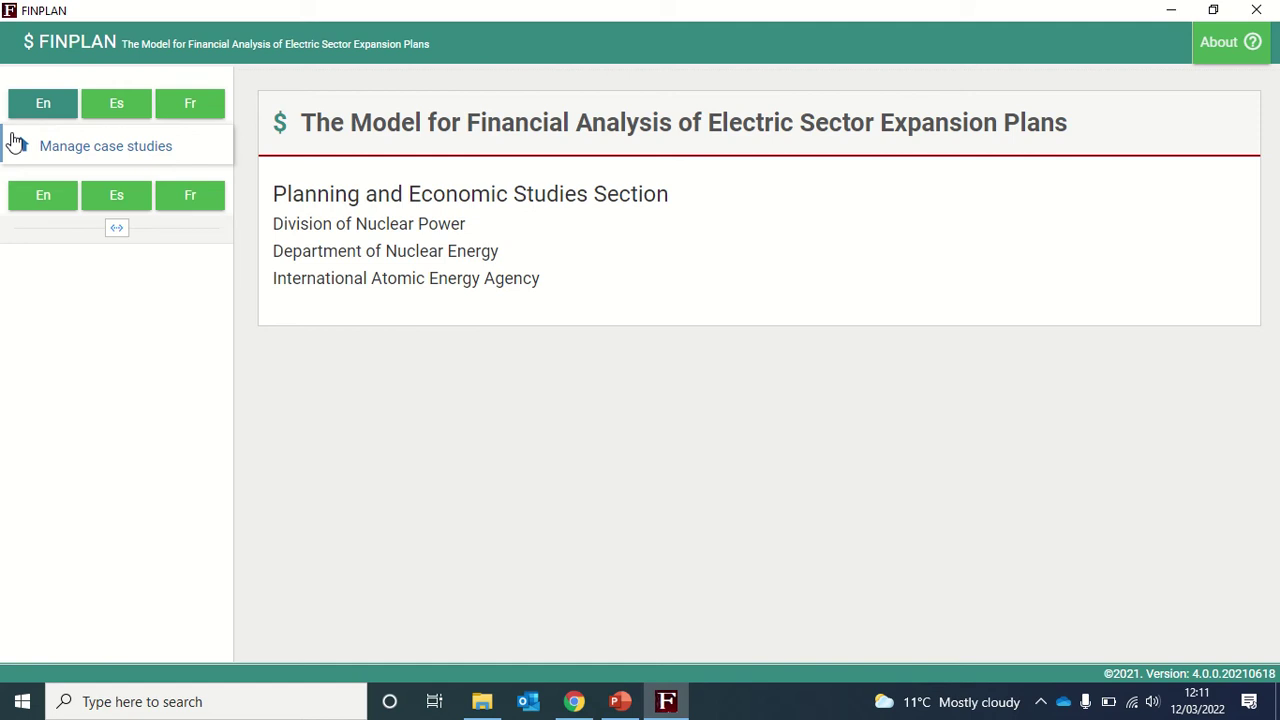
pyautogui.click(157, 158)
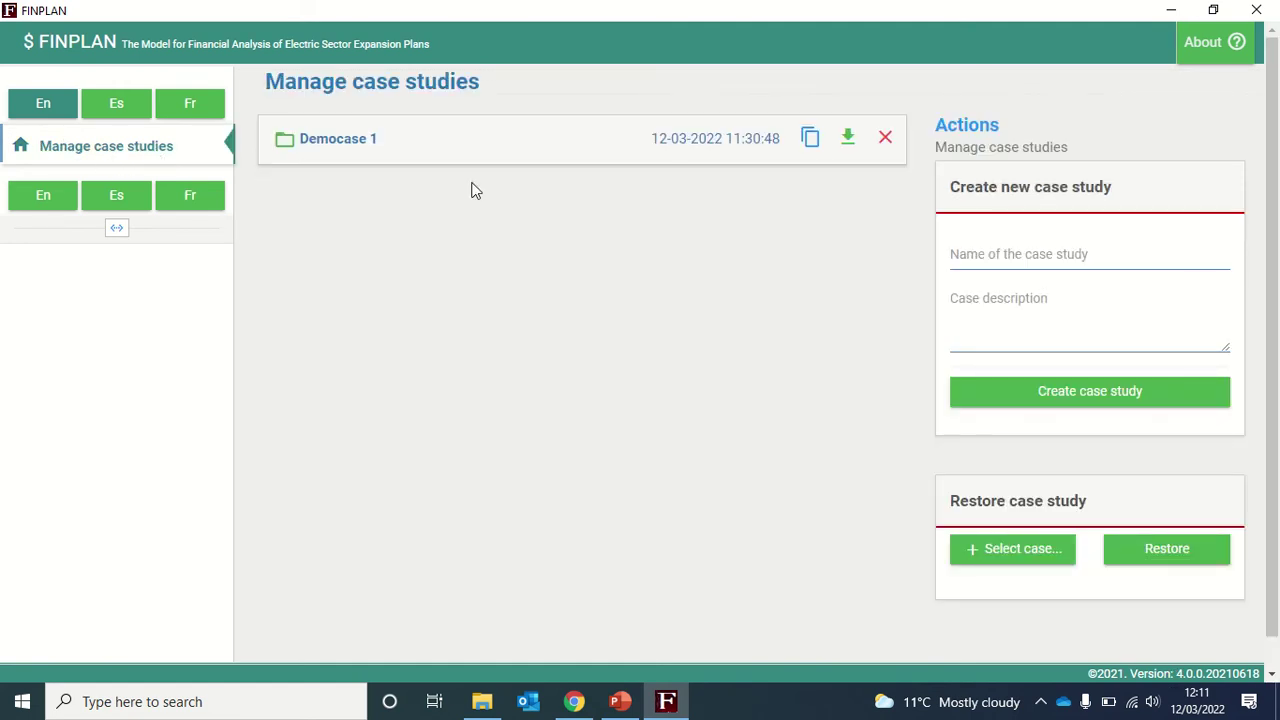
# Create 'Hands-On Case Study', describing it as a FINPLAN demo with an illustrative Malaysian coal-based power plant.
pyautogui.moveTo(966, 186); pyautogui.dragTo(1124, 212)
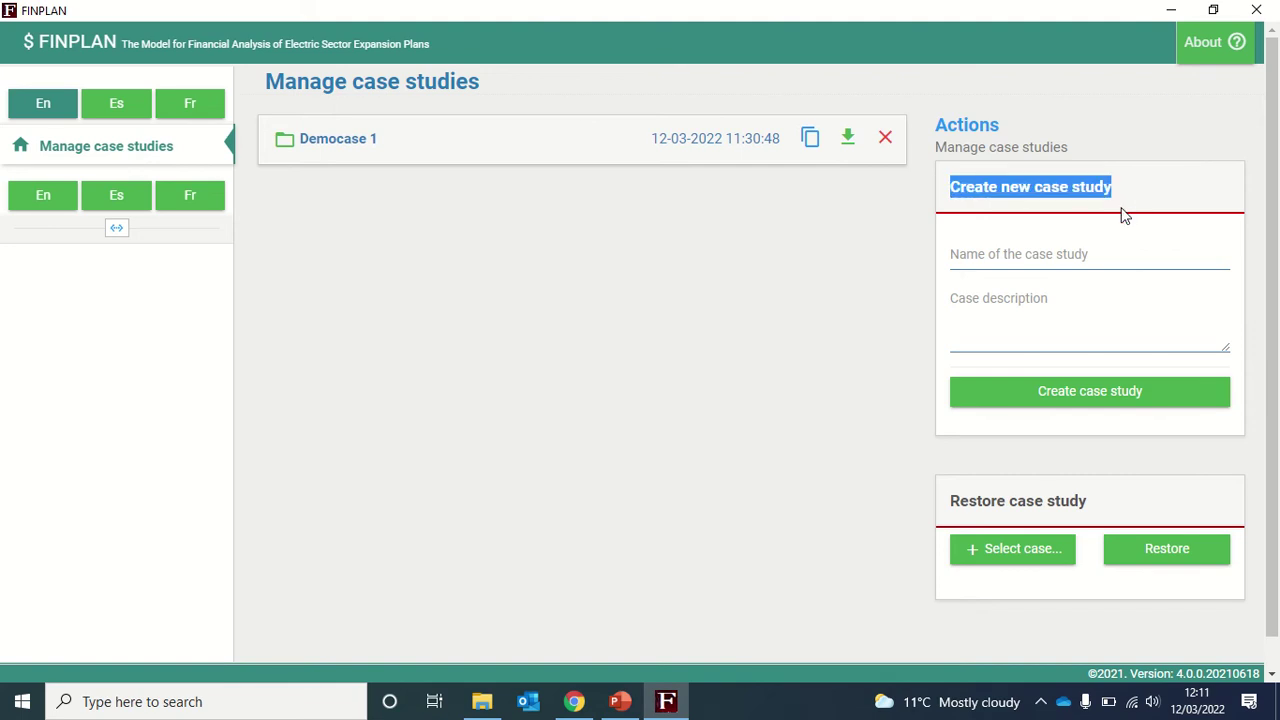
pyautogui.click(1035, 259)
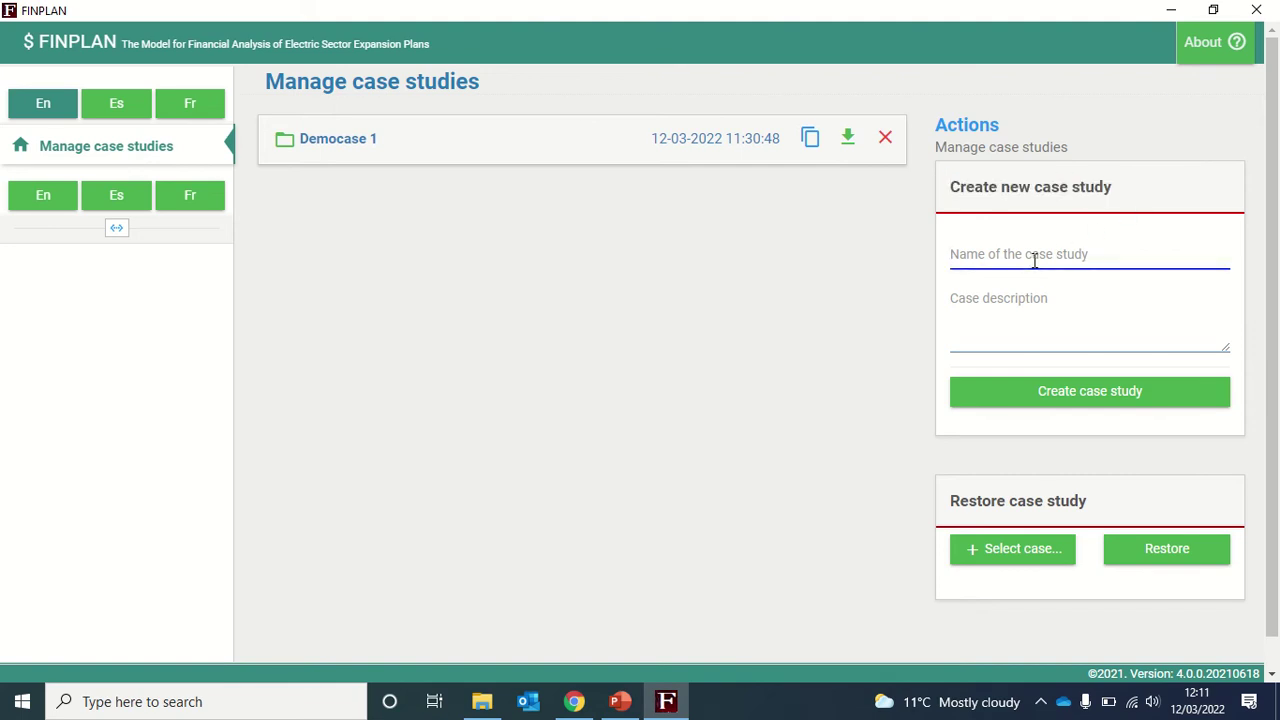
pyautogui.write('Hands-On Case Study')
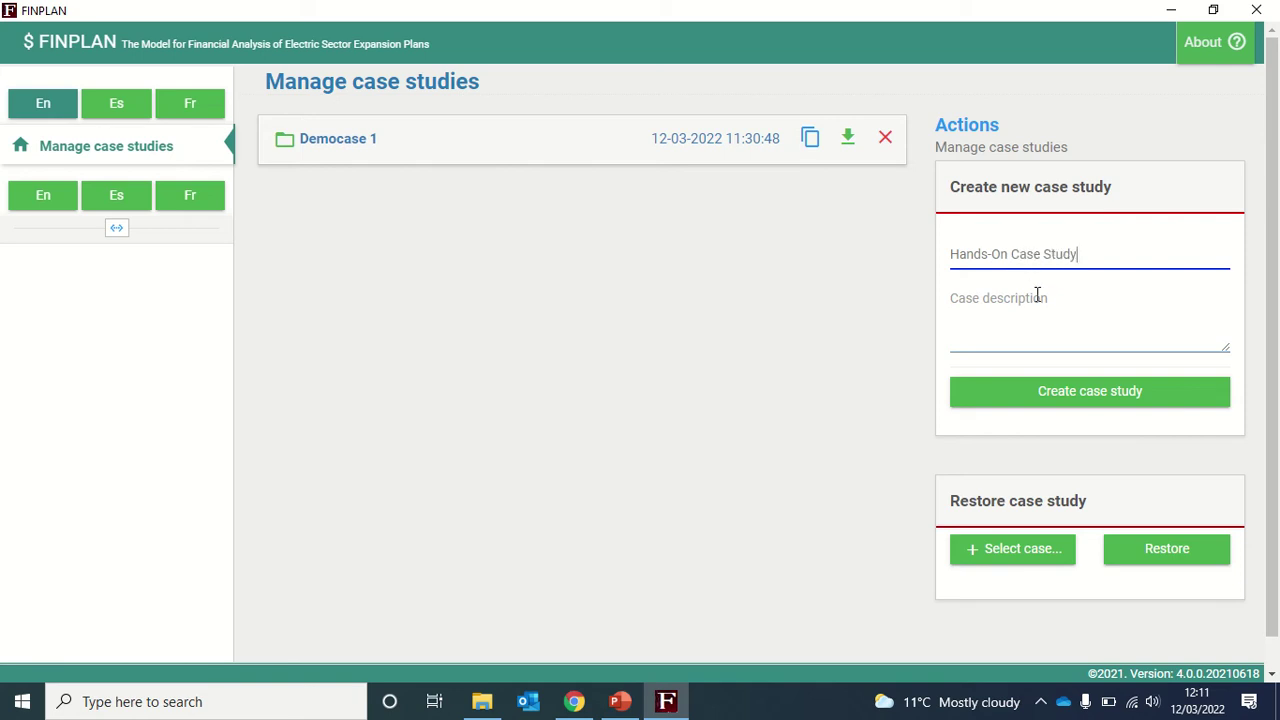
pyautogui.click(1037, 297)
pyautogui.write('D')
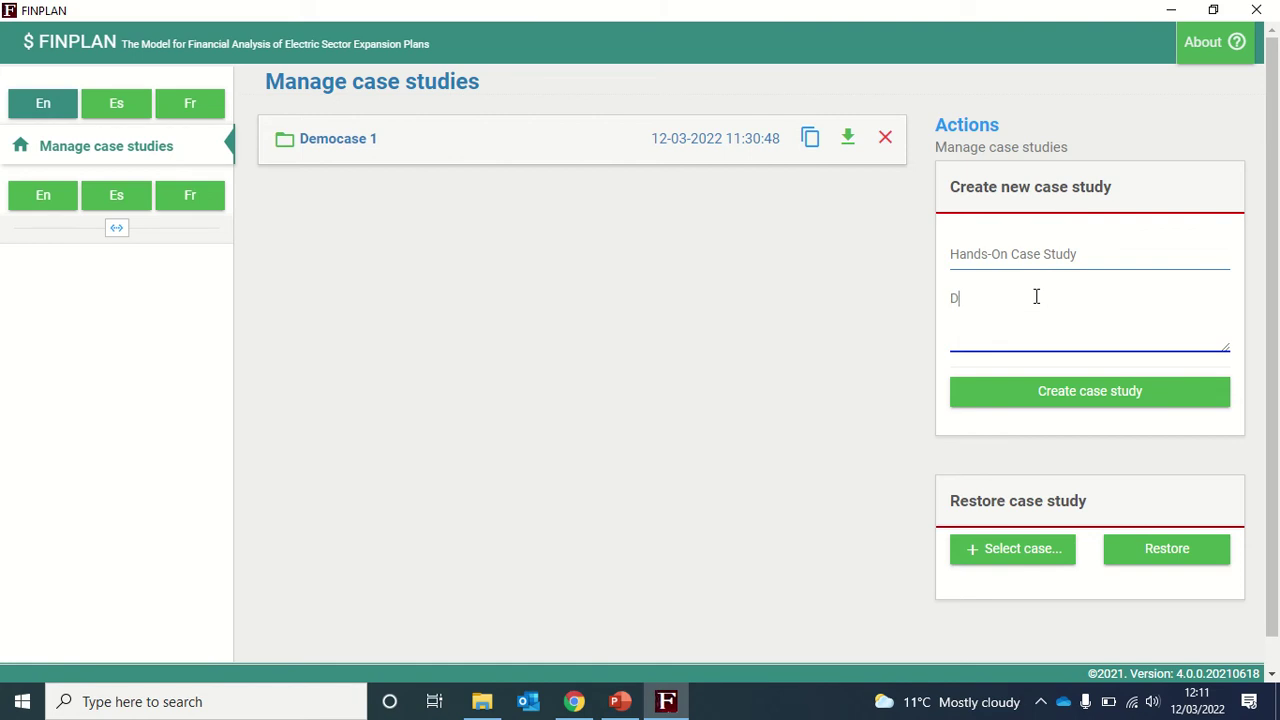
pyautogui.write('emonstration of the FINPLAN inte')
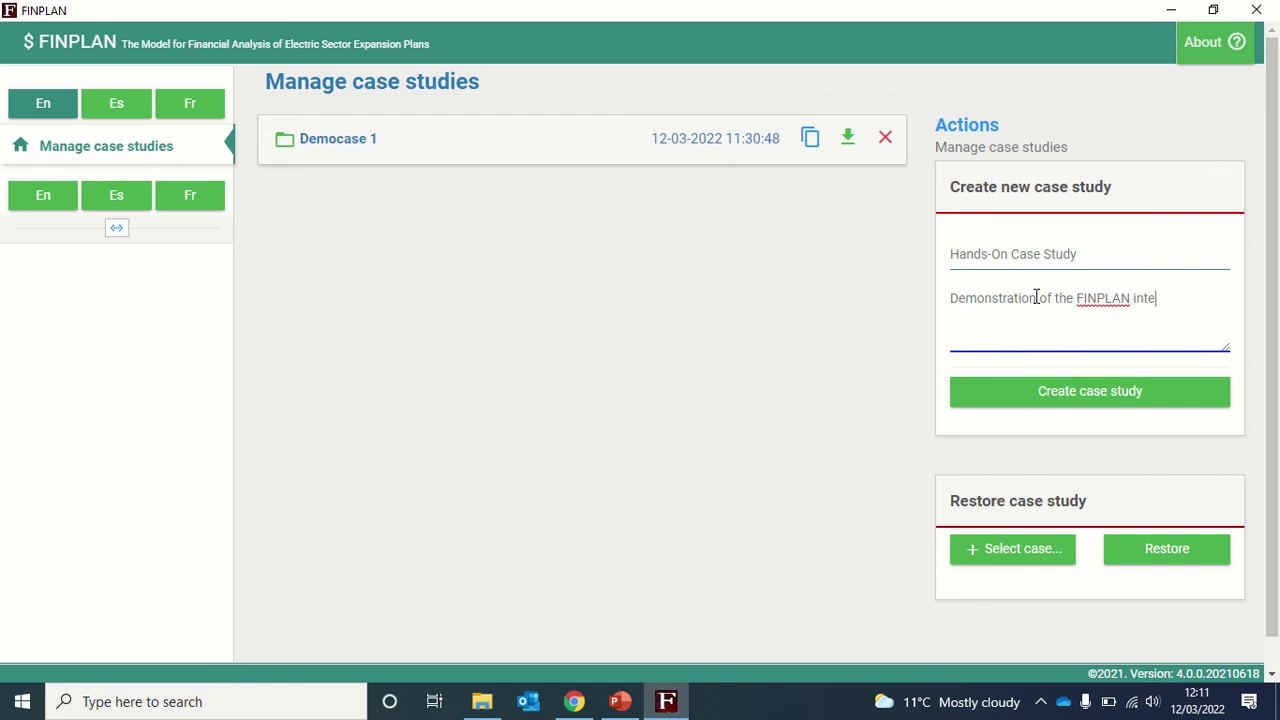
pyautogui.write('rface with an illus')
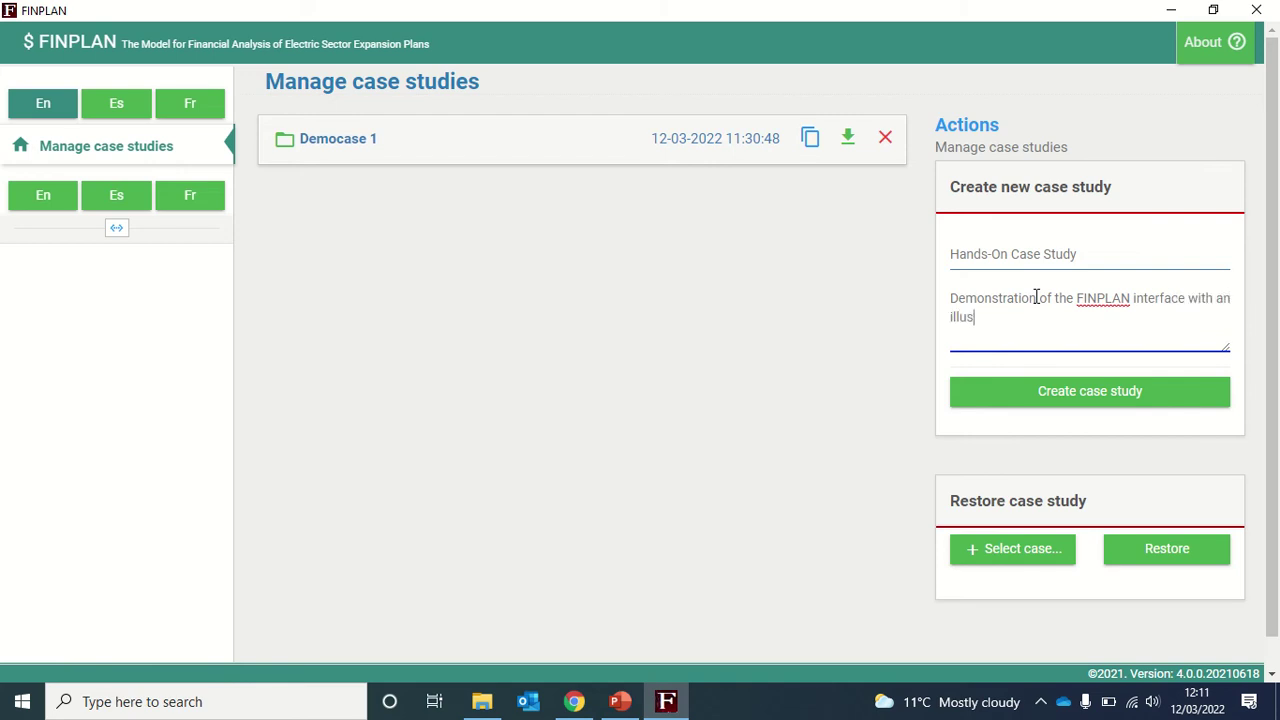
pyautogui.write('trative coal-based power pl')
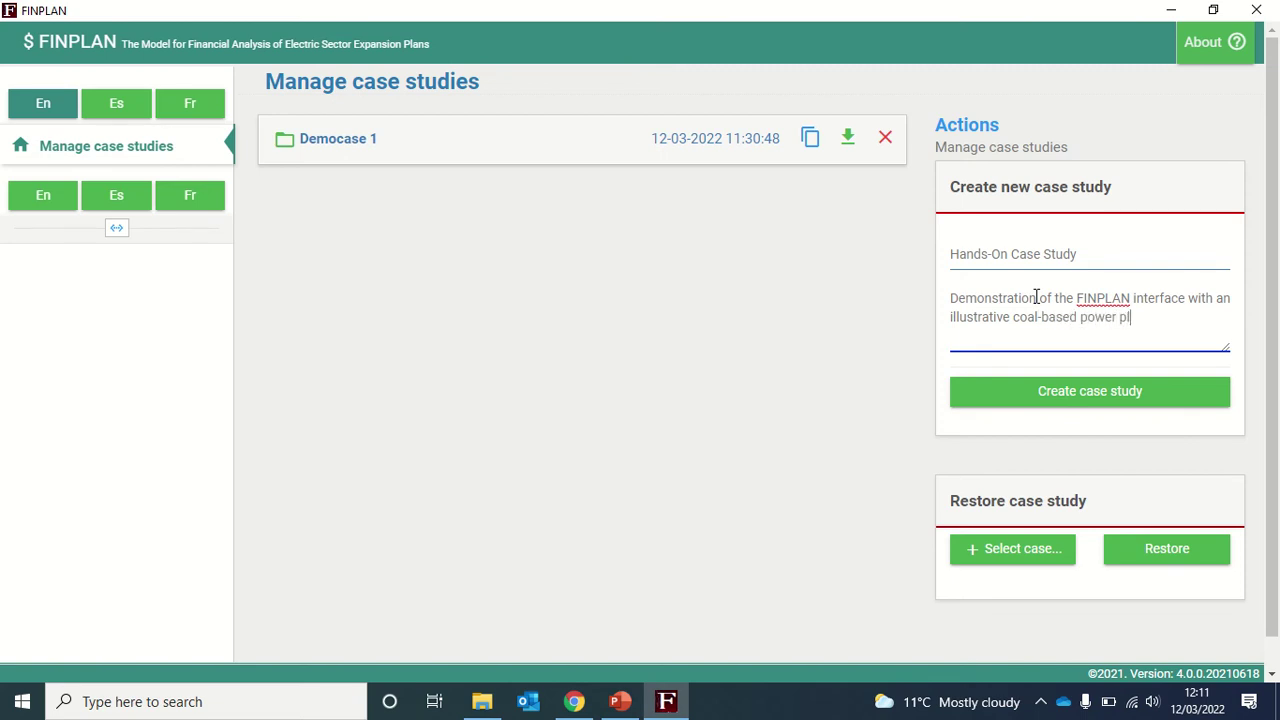
pyautogui.write('ant project in Malaysia')
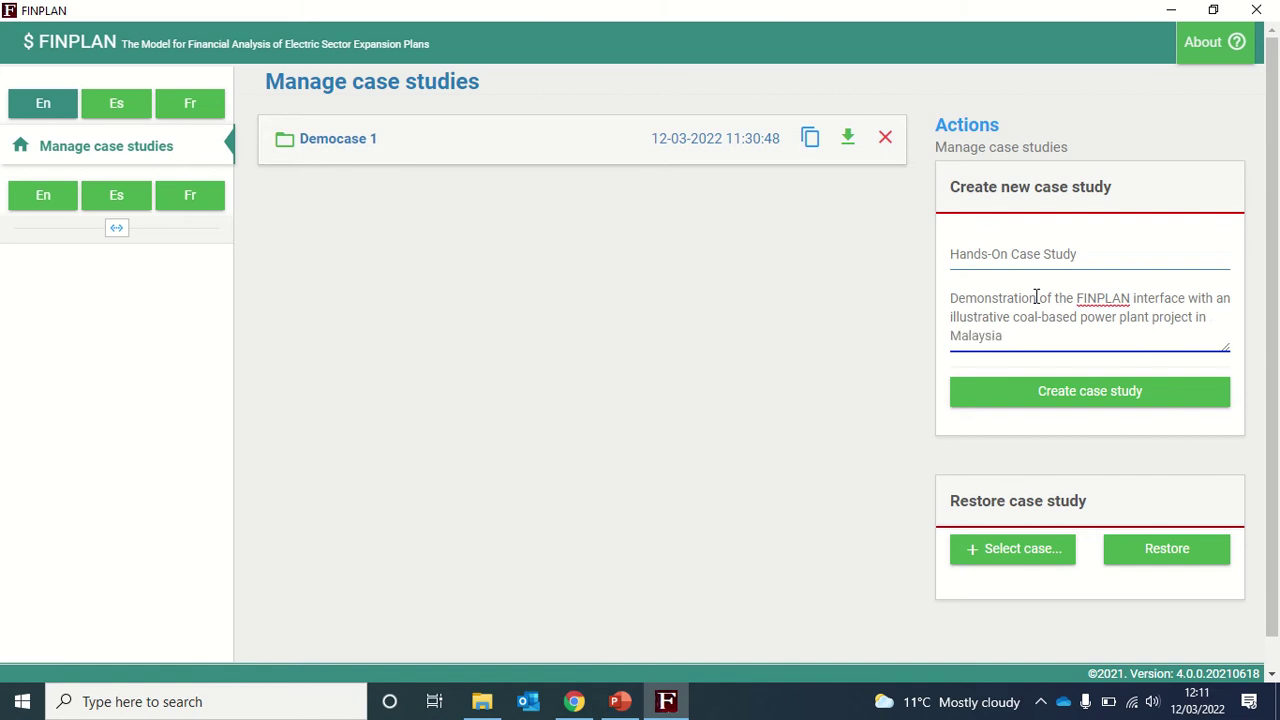
pyautogui.click(1106, 405)
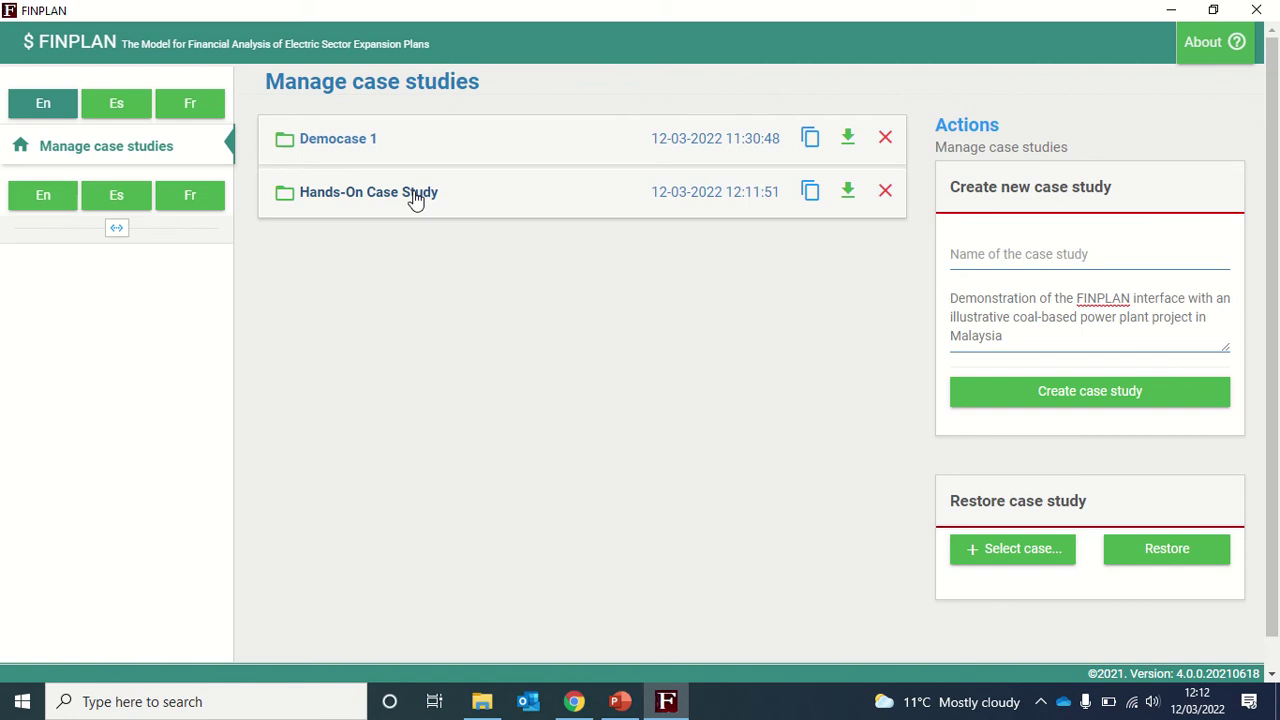
pyautogui.click(811, 197)
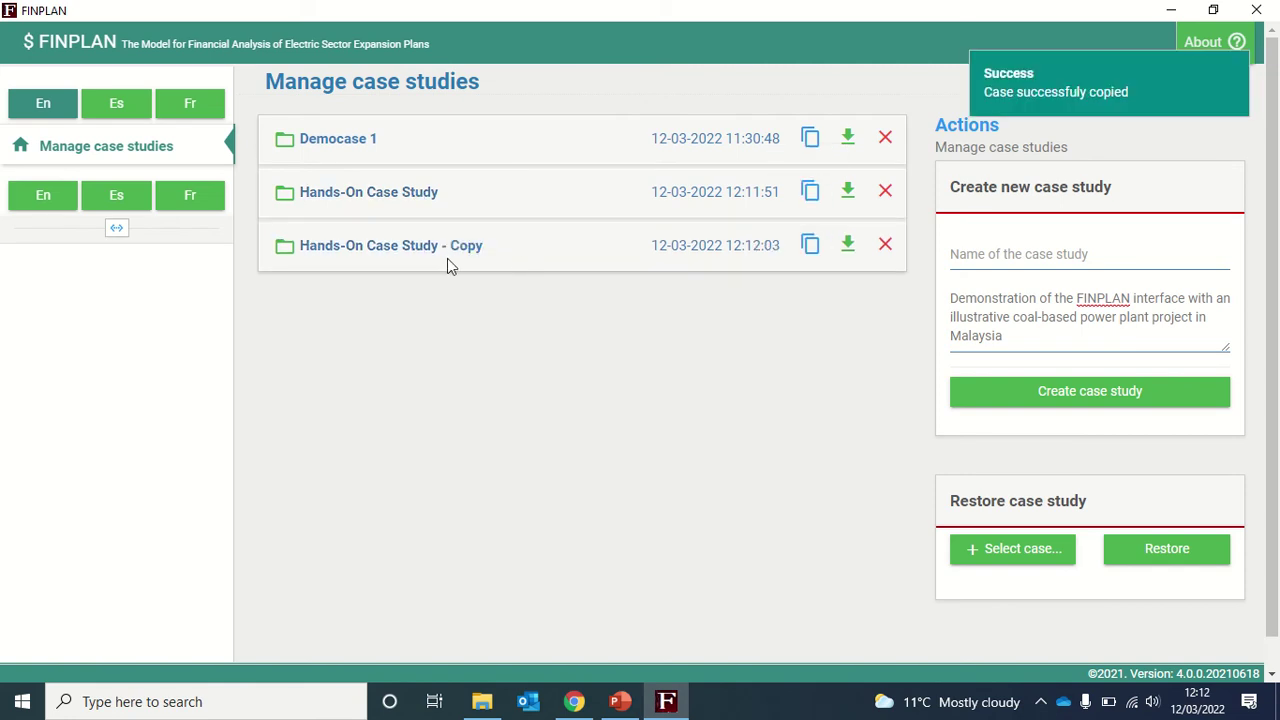
pyautogui.click(885, 247)
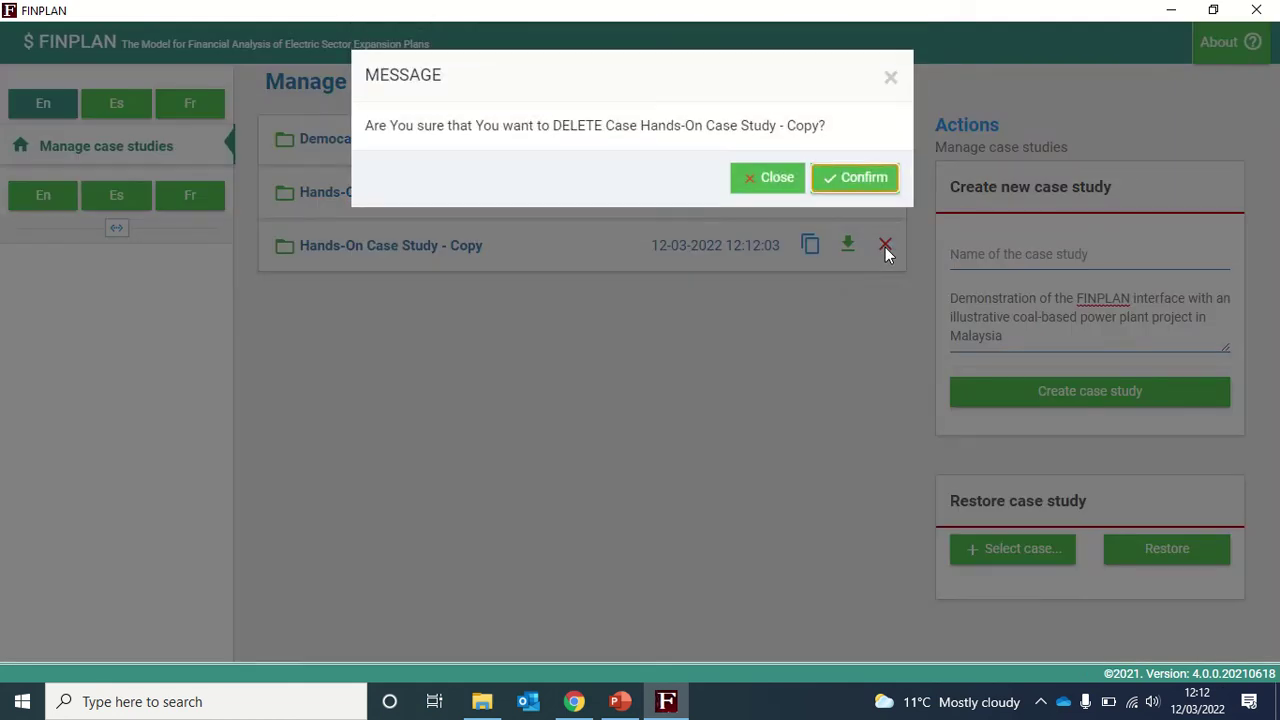
pyautogui.click(857, 186)
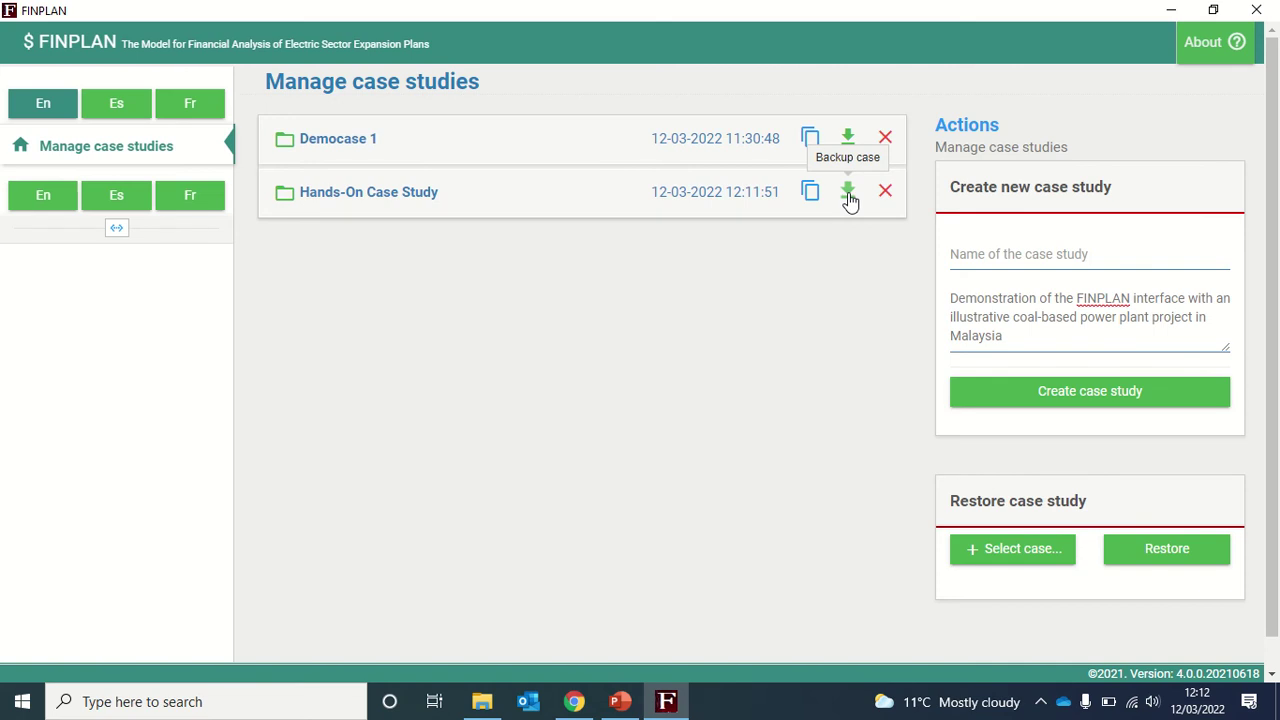
# Open Hands-On Case Study and change its start year to 2012 and end year to 2046.
pyautogui.click(467, 202)
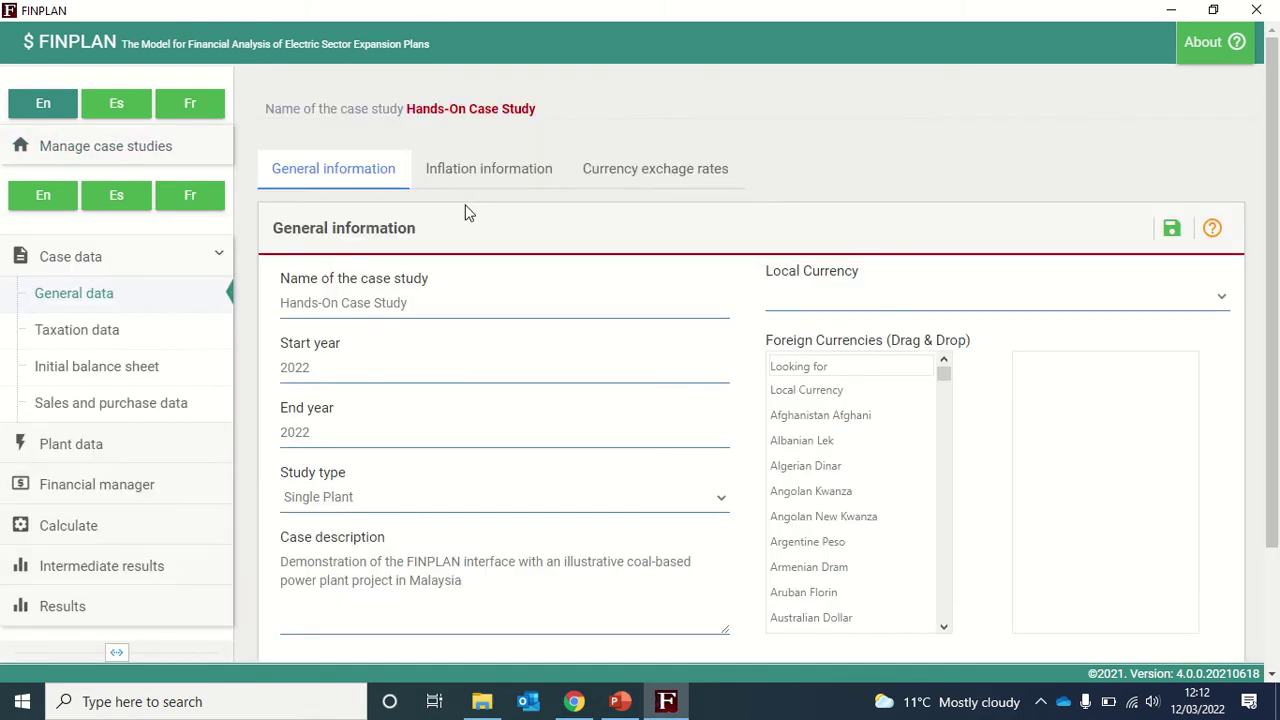
pyautogui.click(420, 303)
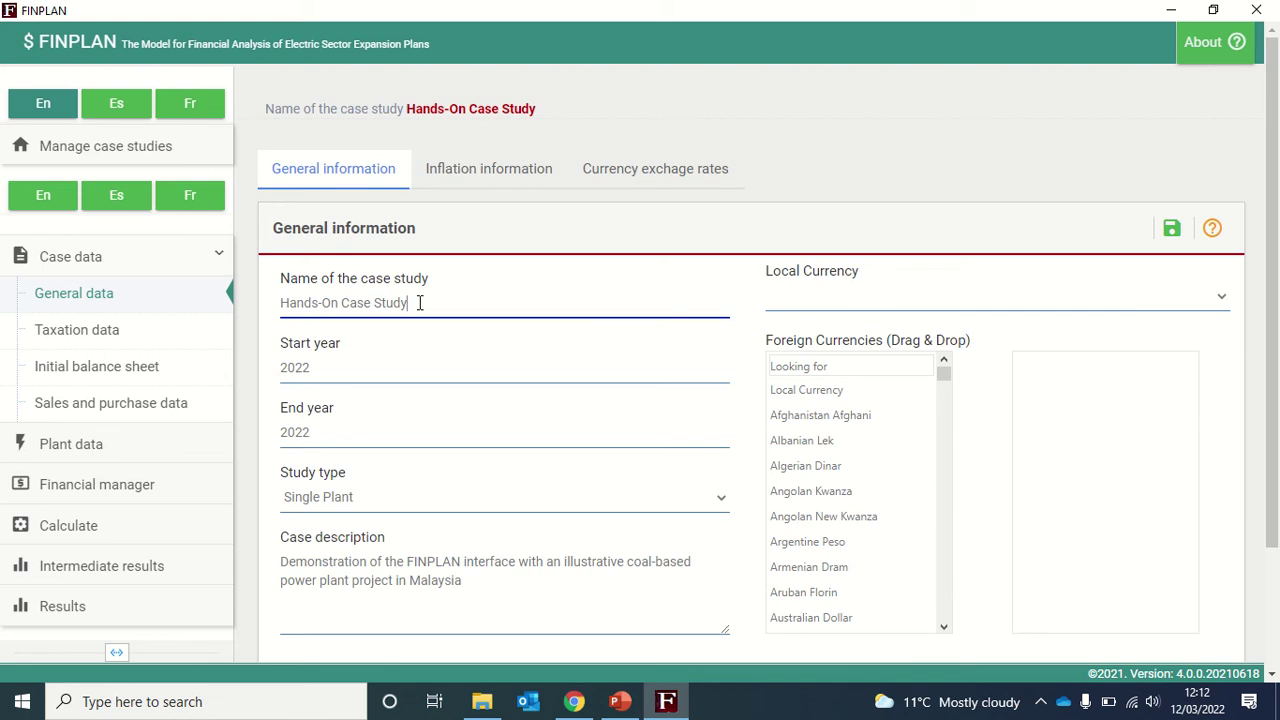
pyautogui.click(343, 366)
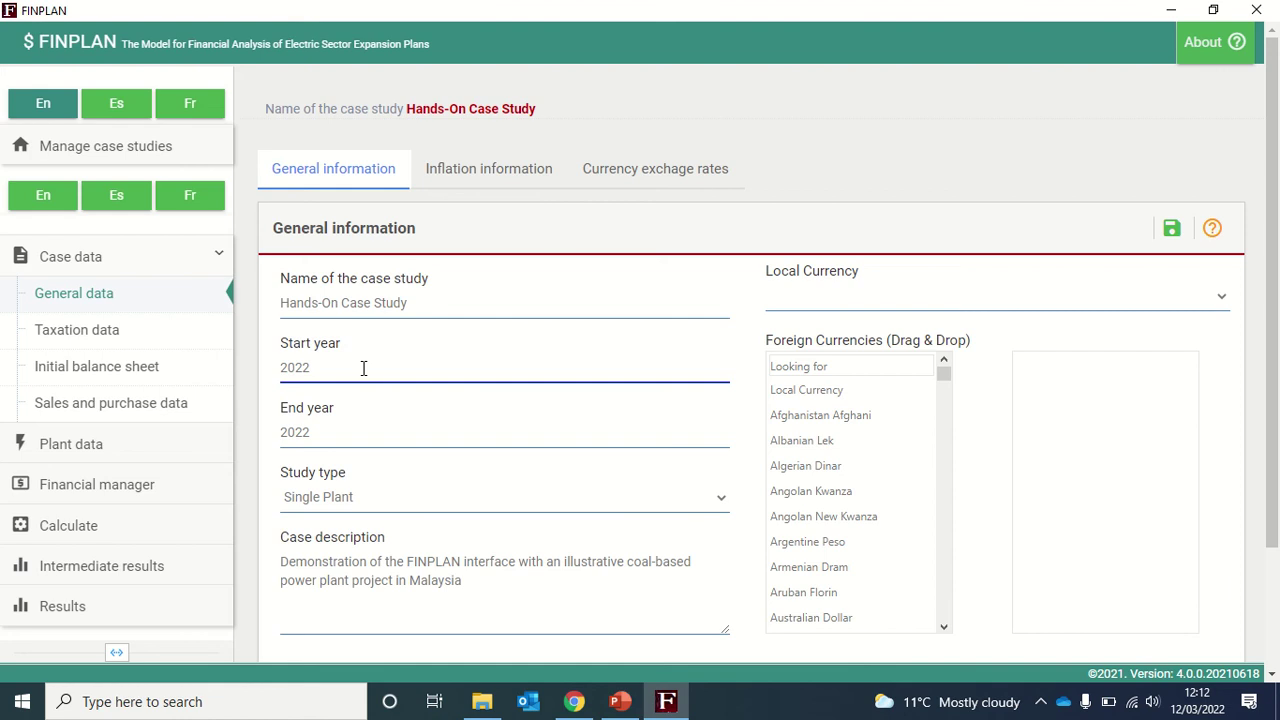
pyautogui.press('BackSpace')
pyautogui.press('BackSpace')
pyautogui.write('12')
pyautogui.click(328, 434)
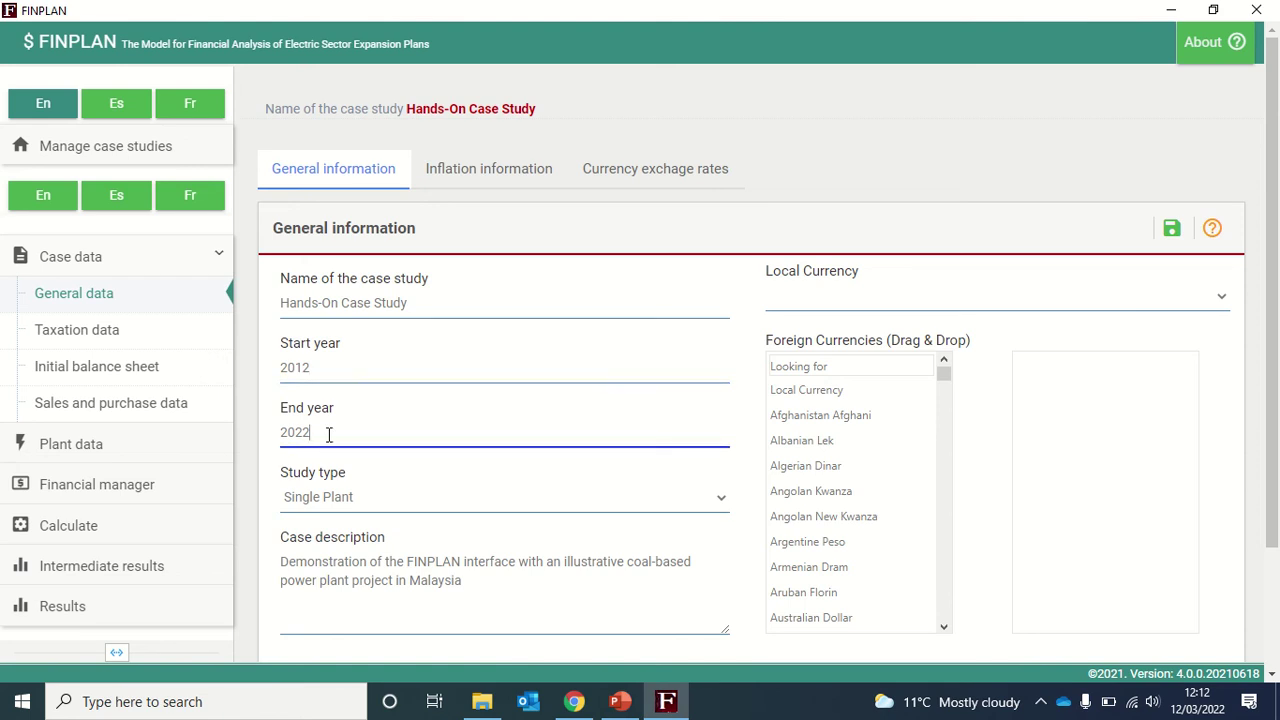
pyautogui.press('BackSpace')
pyautogui.press('BackSpace')
pyautogui.write('46')
pyautogui.click(396, 578)
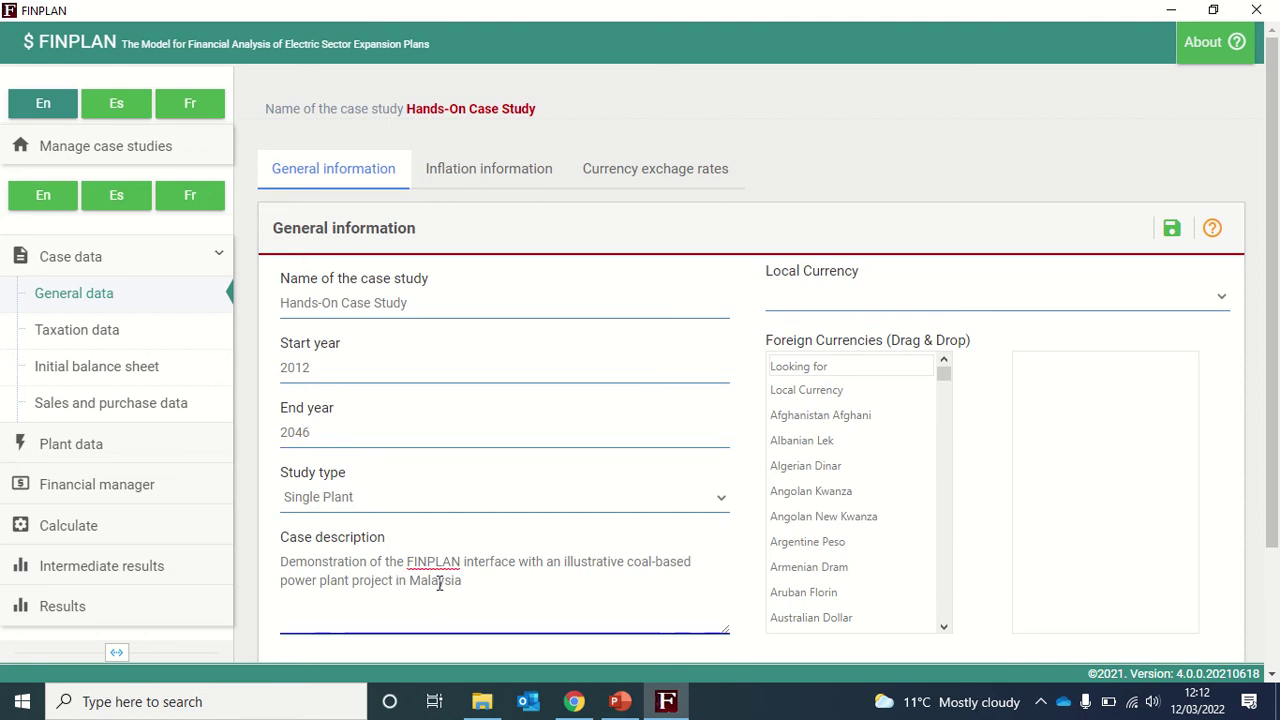
# Choose Malaysian Ringgit as local currency, add US Dollar as foreign currency, and save.
pyautogui.click(503, 584)
pyautogui.click(864, 302)
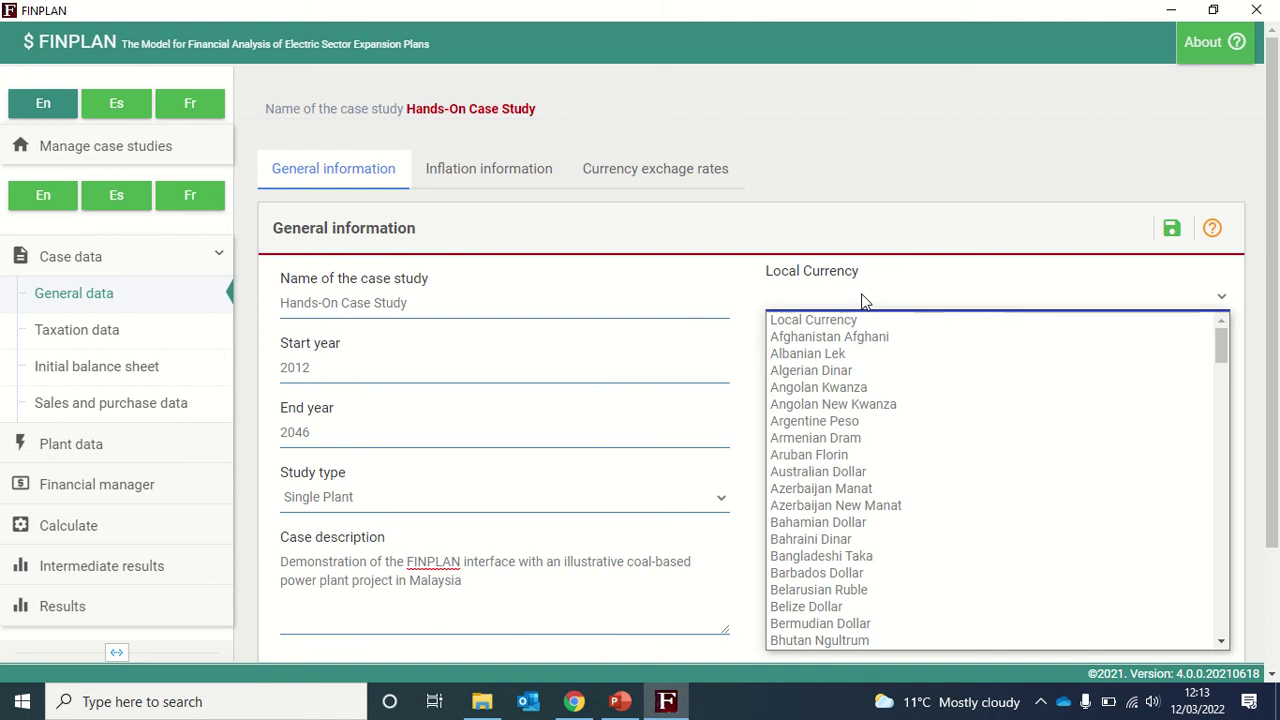
pyautogui.write('malay')
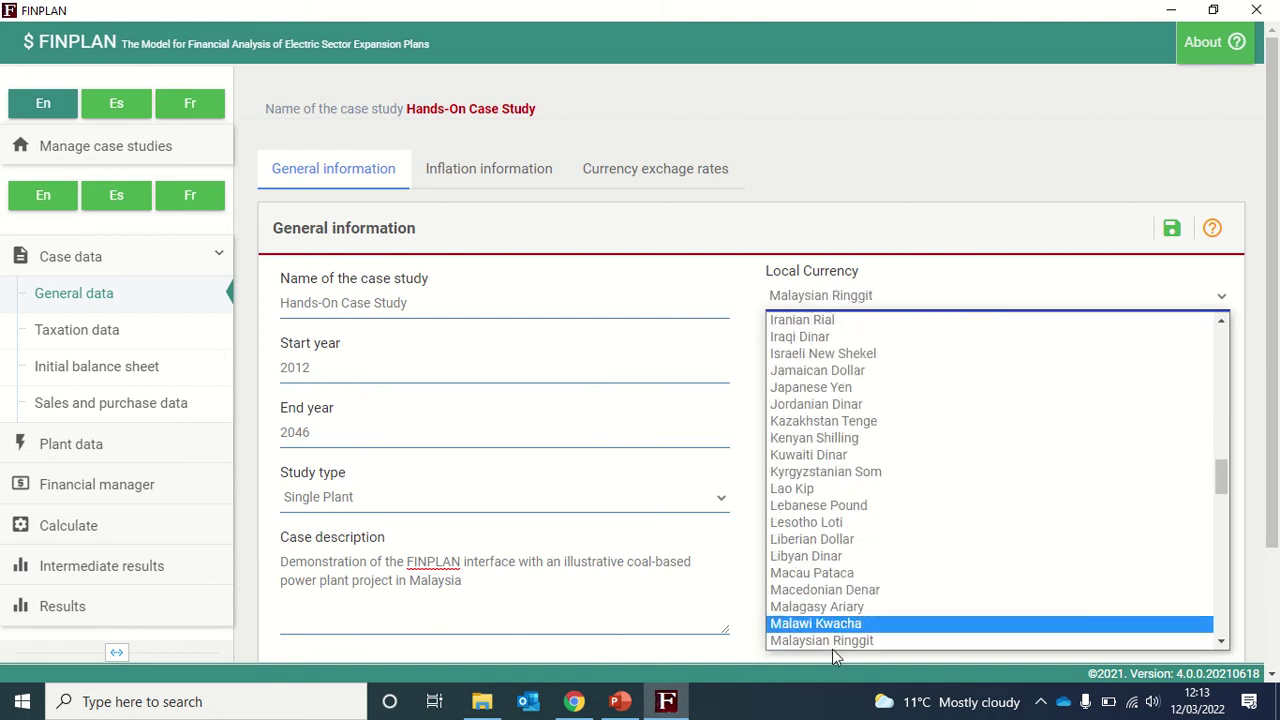
pyautogui.click(849, 640)
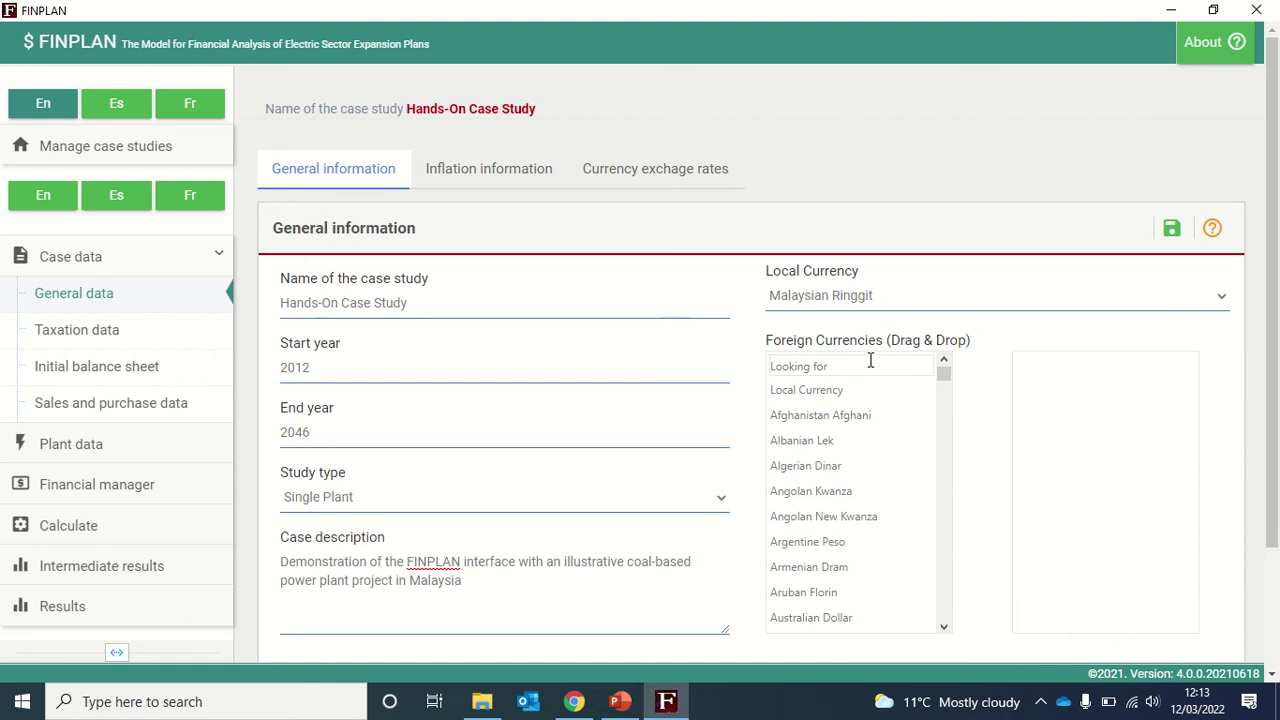
pyautogui.click(870, 360)
pyautogui.write('us d')
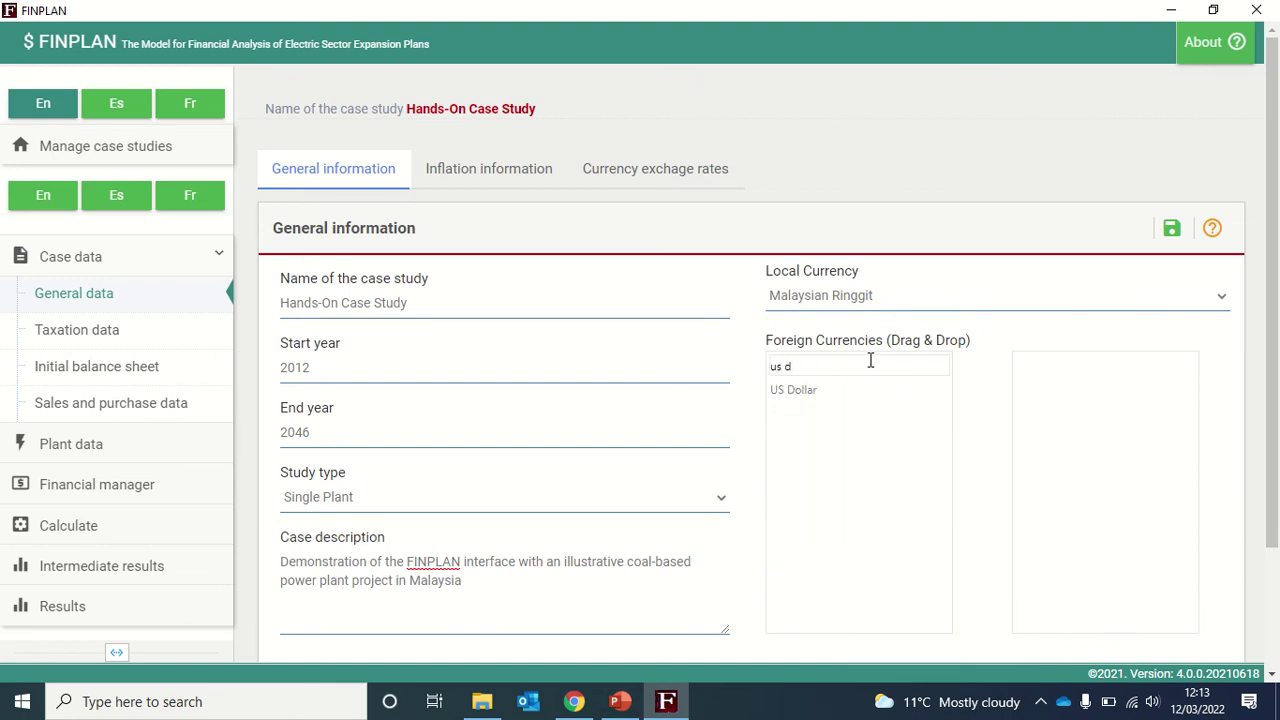
pyautogui.moveTo(805, 391); pyautogui.dragTo(1097, 371)
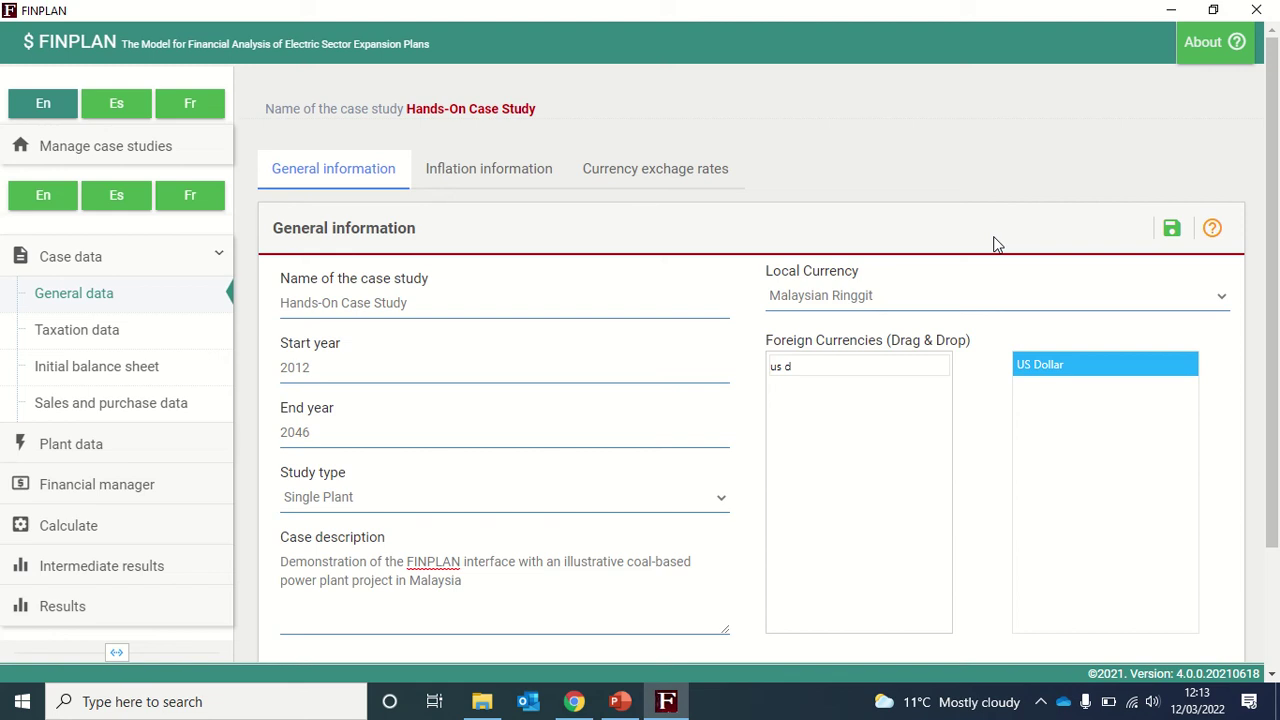
pyautogui.scroll(-1, 1059, 273)
pyautogui.click(1171, 138)
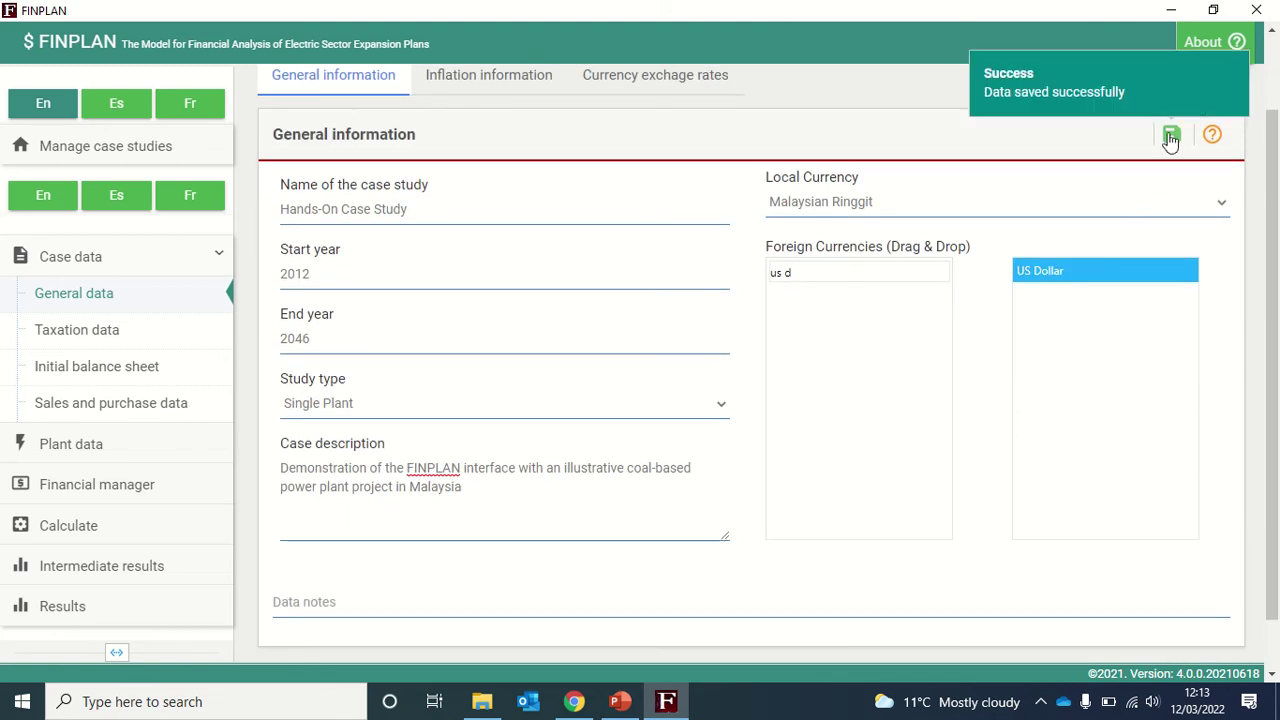
pyautogui.scroll(1, 923, 208)
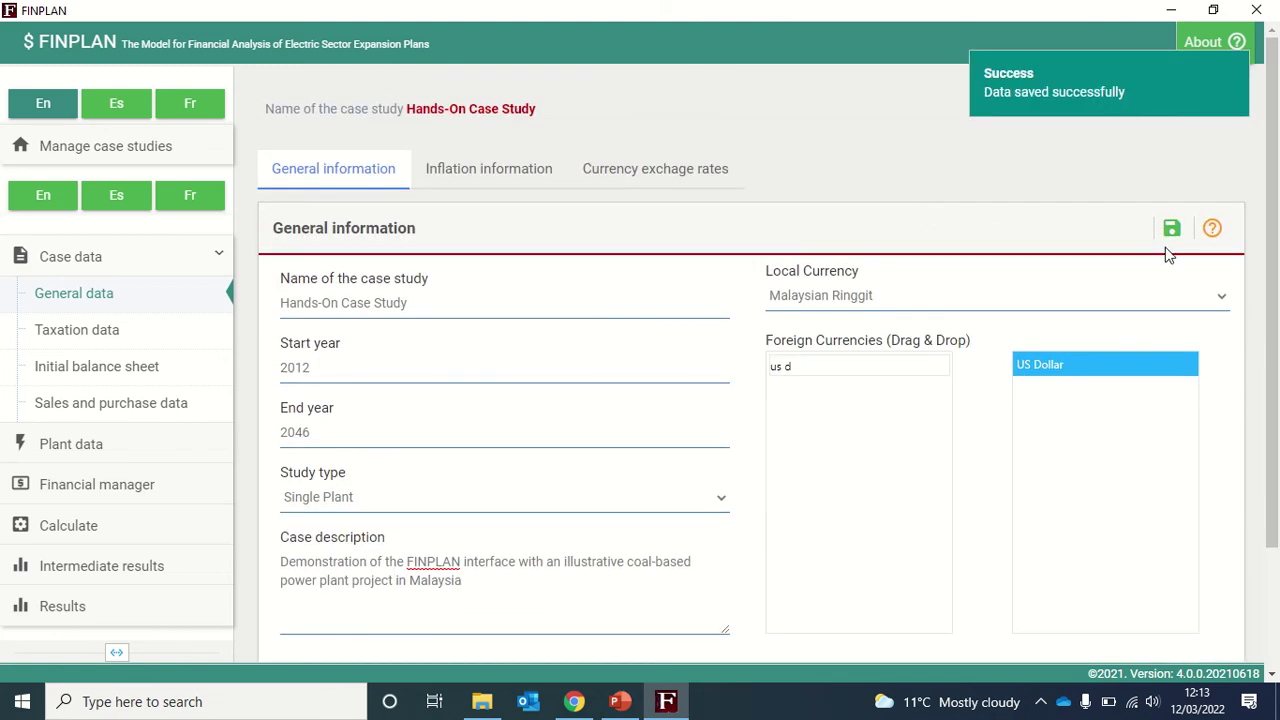
# Enter steady inflation rates of 3% for US Dollar and 4% for Malaysian Ringgit.
pyautogui.click(507, 185)
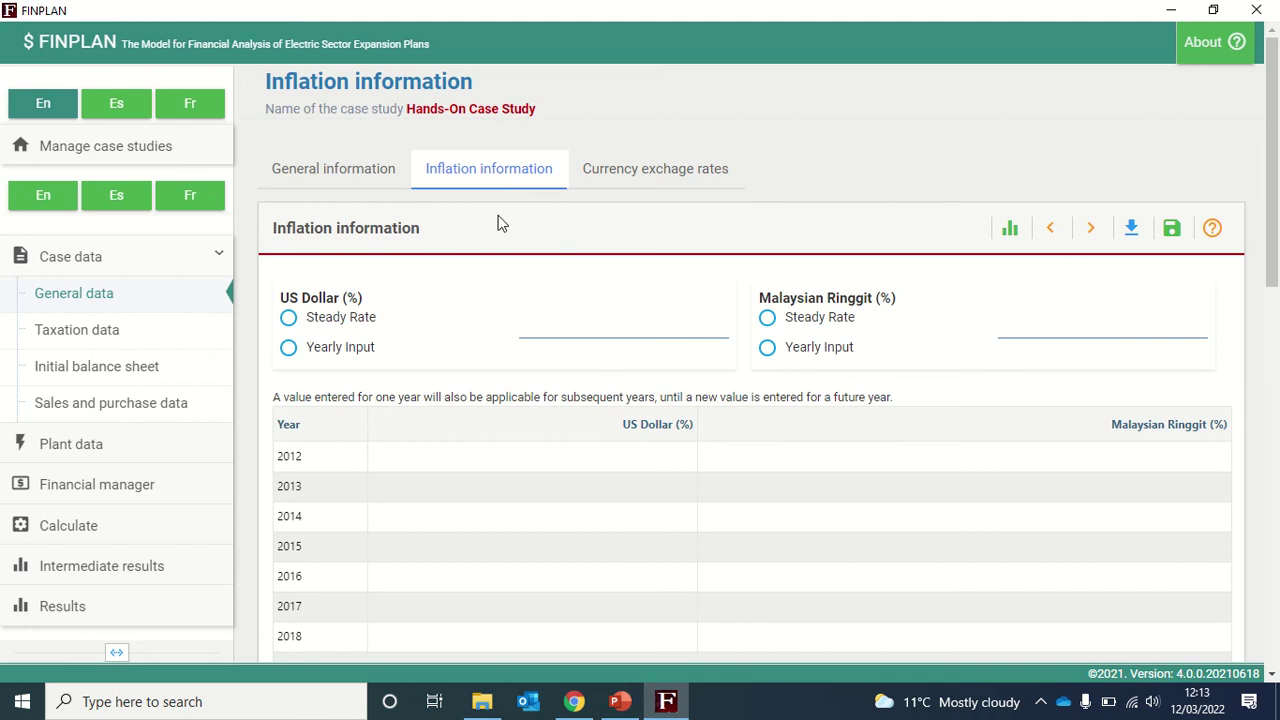
pyautogui.click(289, 319)
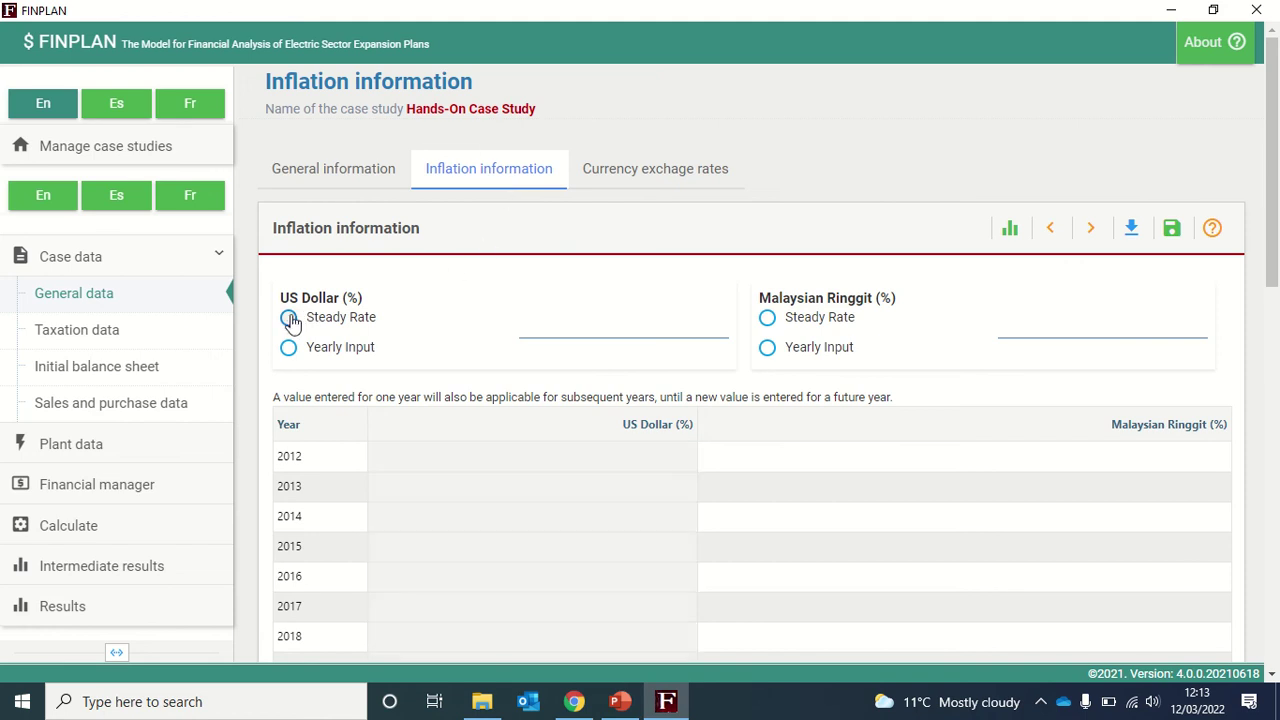
pyautogui.click(666, 328)
pyautogui.write('3')
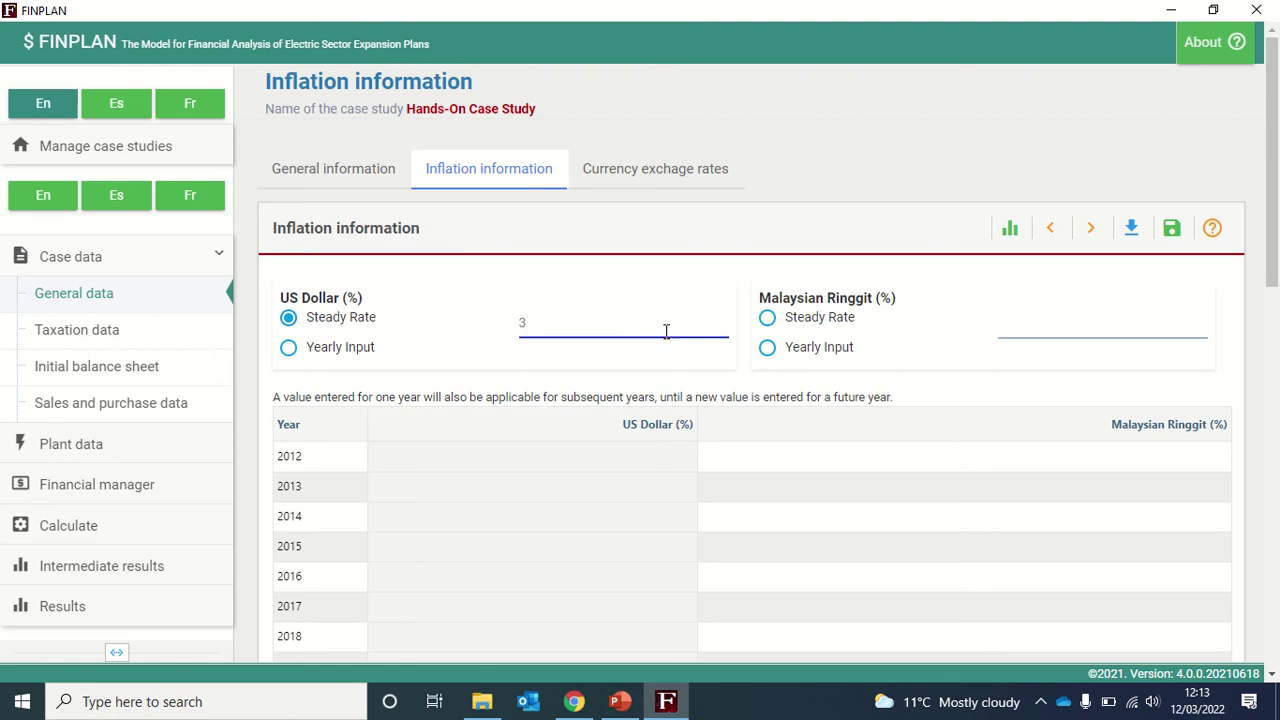
pyautogui.click(787, 325)
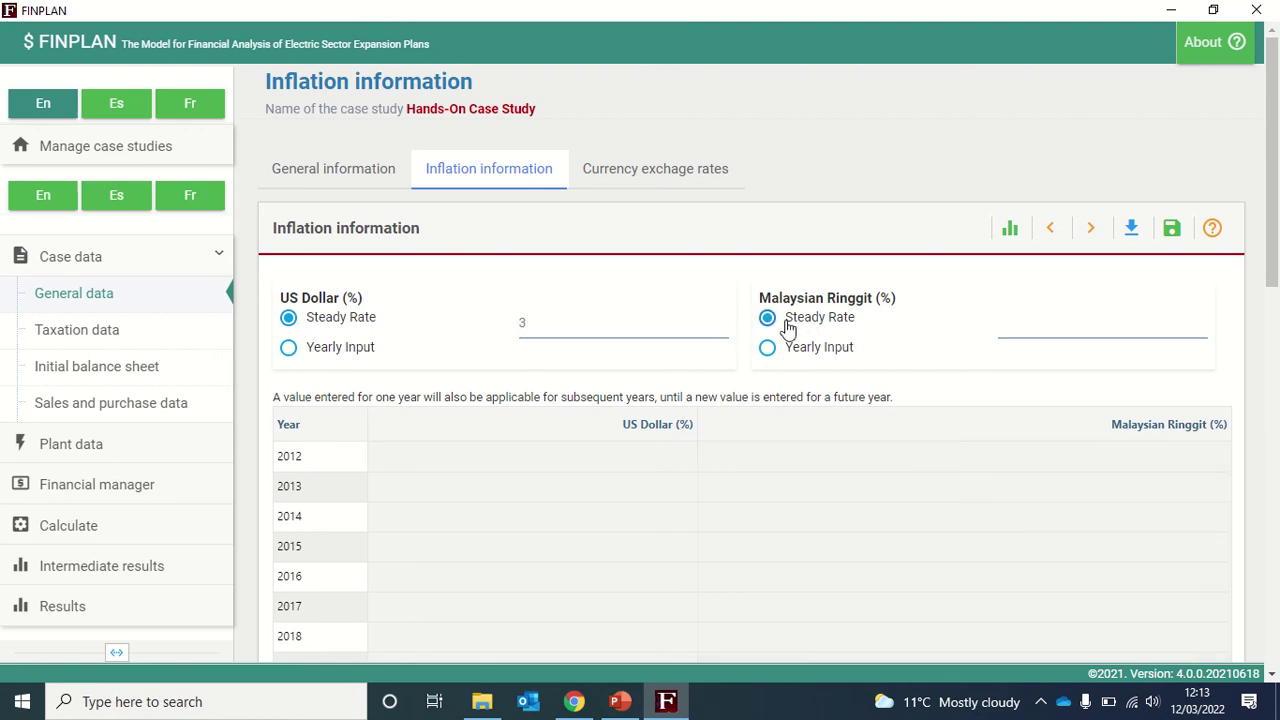
pyautogui.click(1039, 328)
pyautogui.write('4')
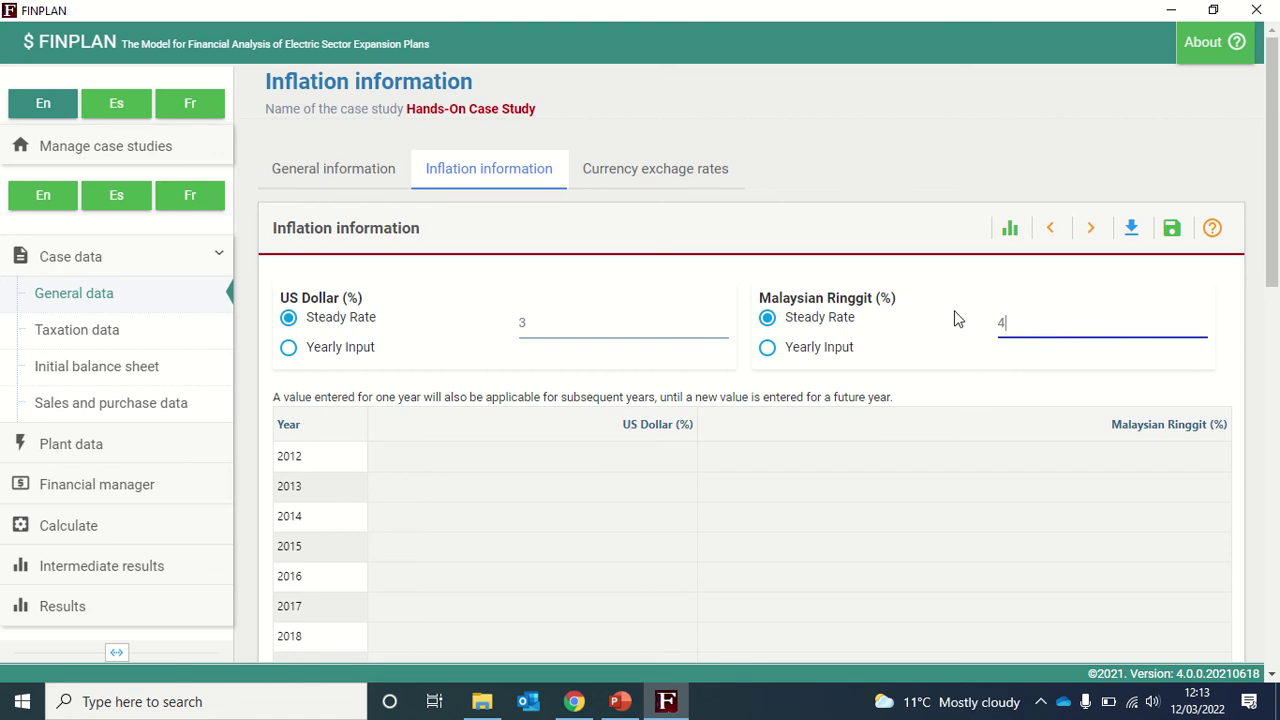
# Review the yearly US Dollar inflation cells, return both currencies to steady rates, and save.
pyautogui.click(288, 347)
pyautogui.click(446, 456)
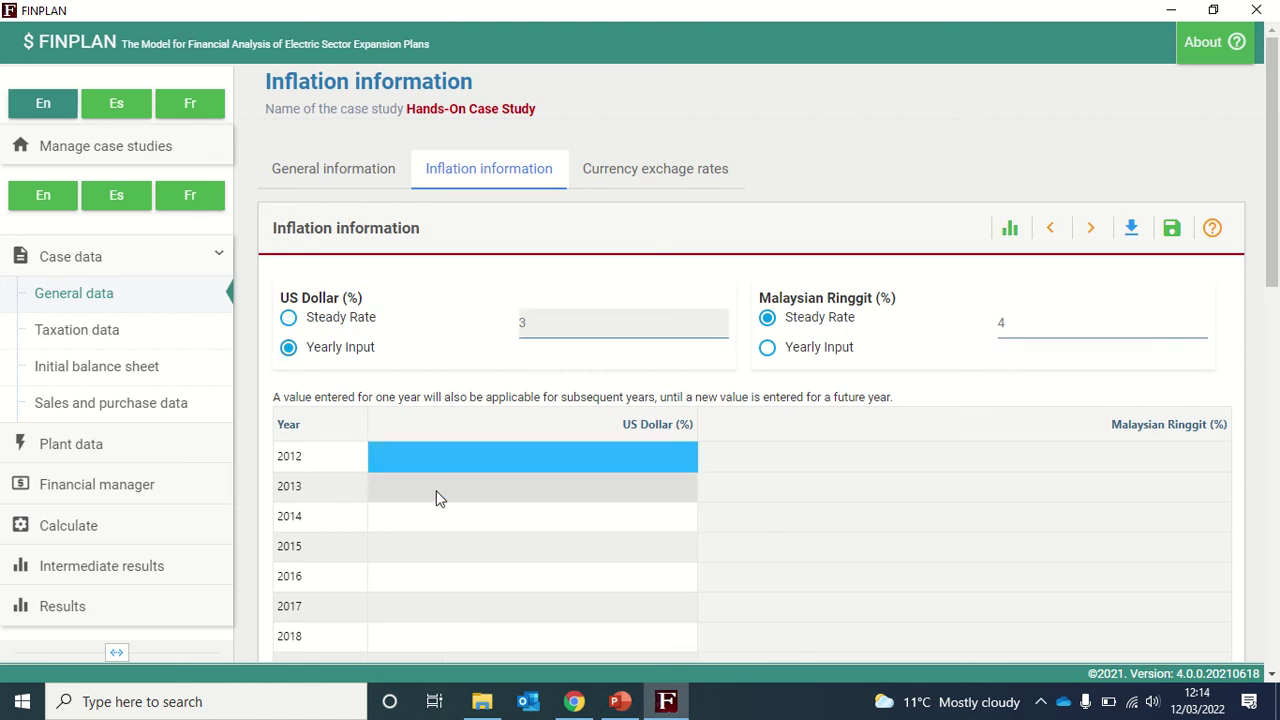
pyautogui.click(436, 492)
pyautogui.click(434, 518)
pyautogui.click(431, 546)
pyautogui.click(444, 466)
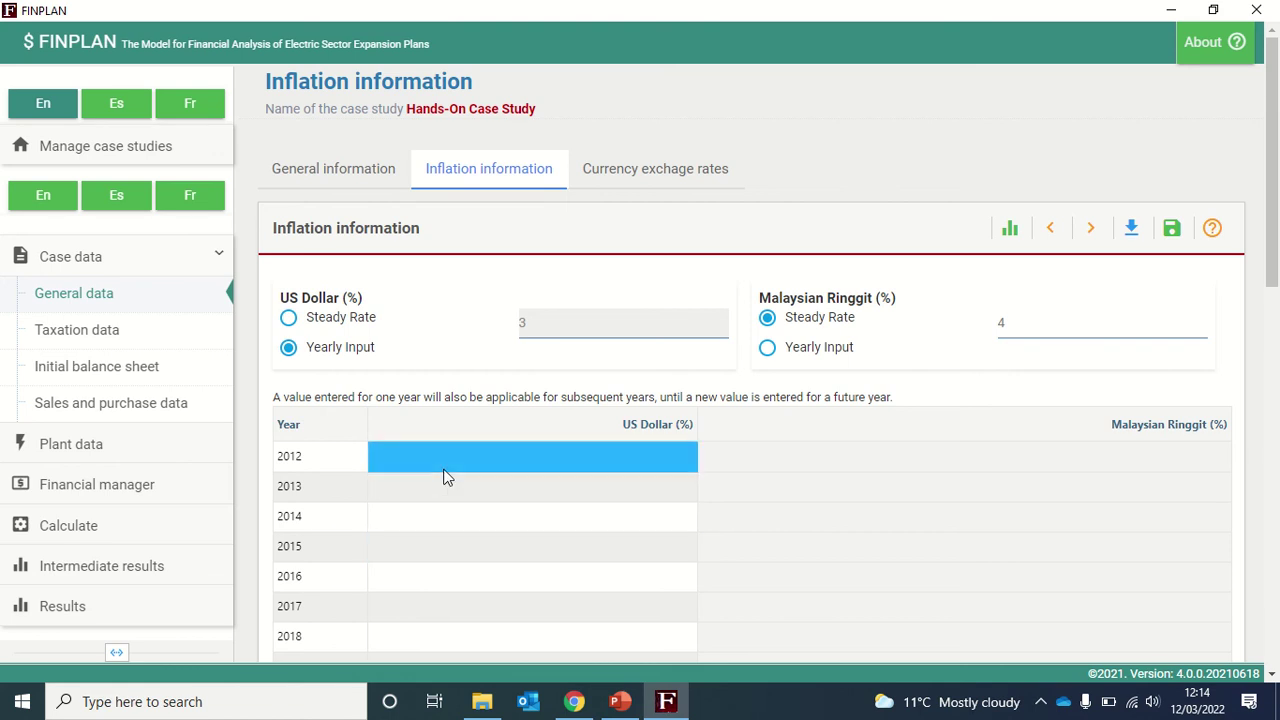
pyautogui.click(288, 320)
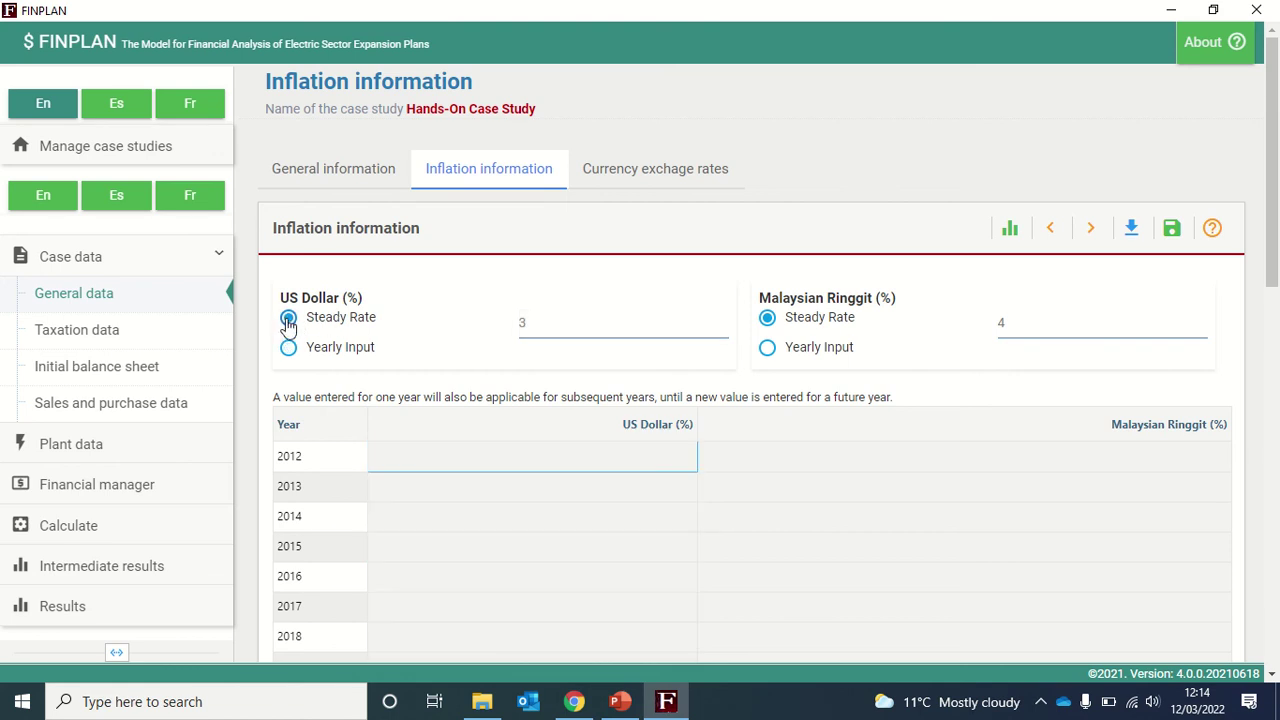
pyautogui.click(549, 323)
pyautogui.click(1040, 320)
pyautogui.click(1173, 230)
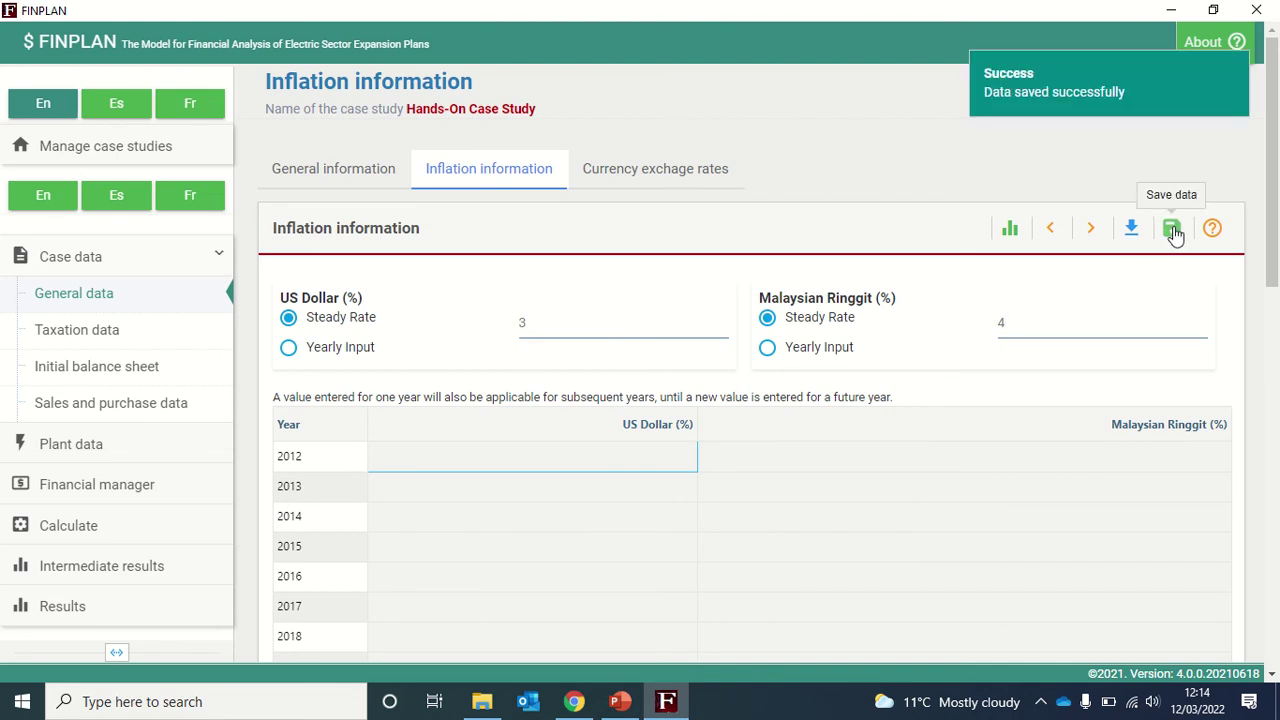
# Enter a 2012 exchange rate of 3.20 ringgit per dollar, set it to reflect inflation, and save.
pyautogui.click(656, 172)
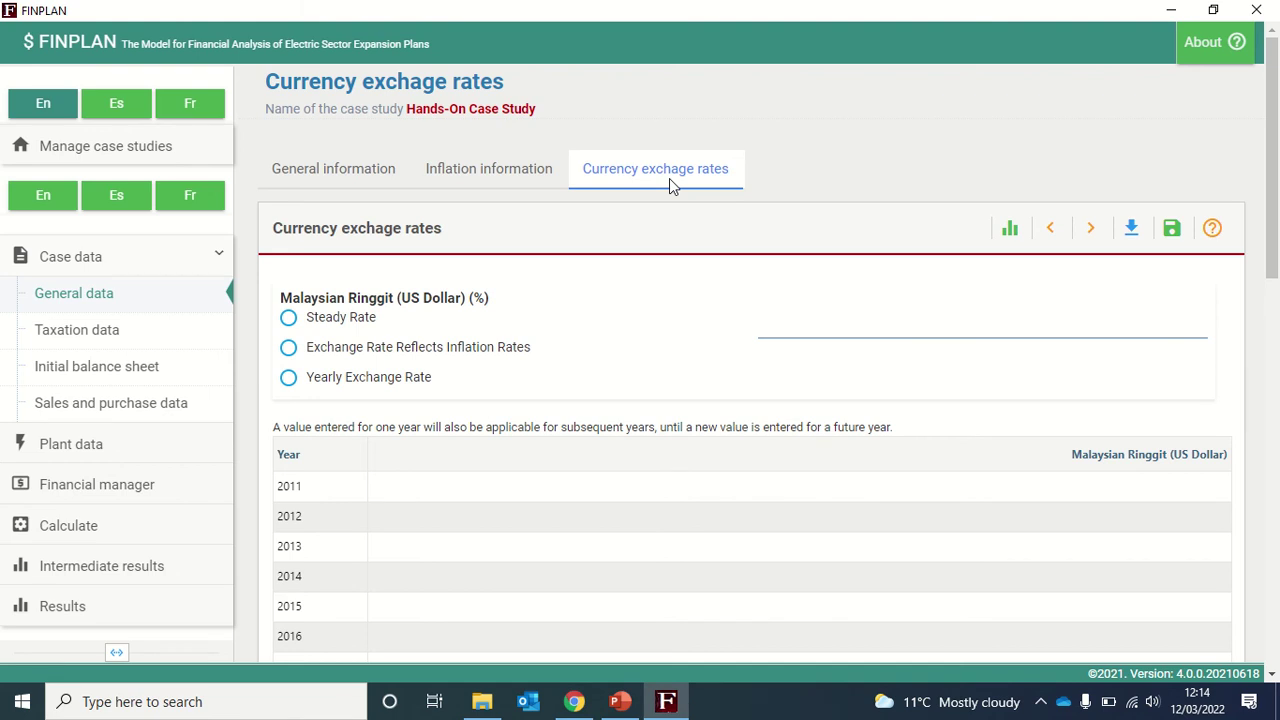
pyautogui.click(464, 526)
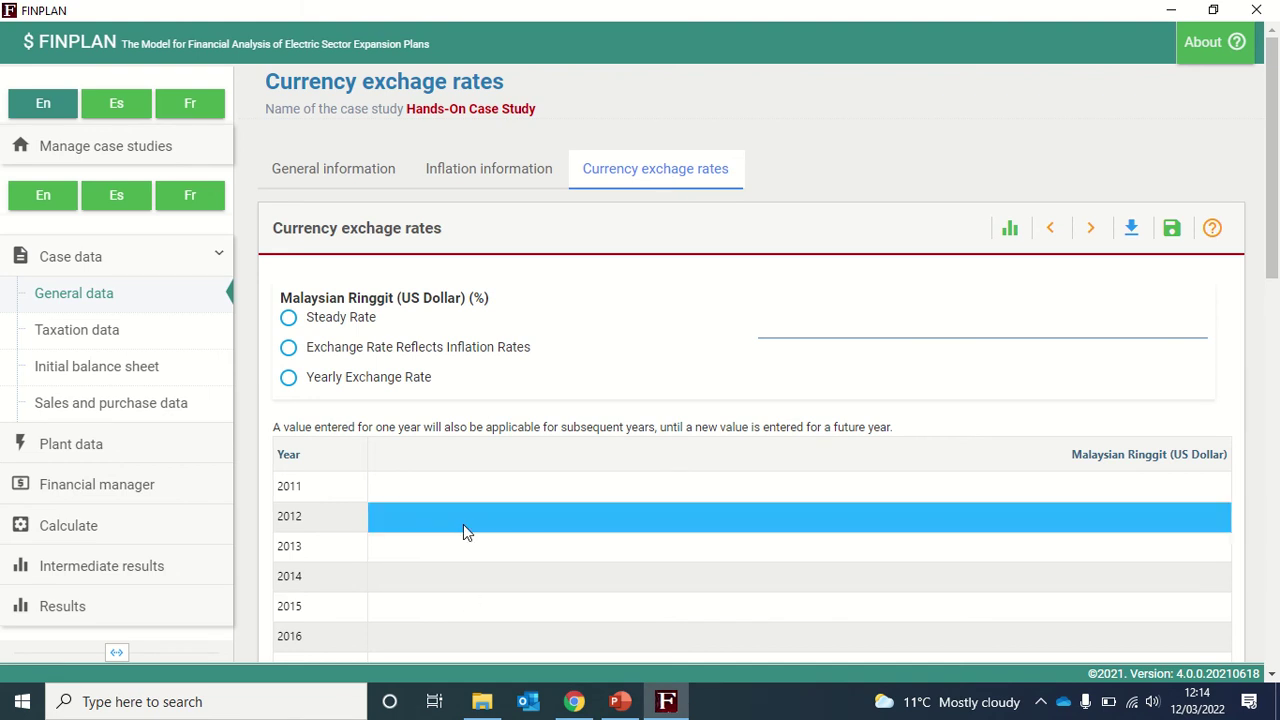
pyautogui.write('3.20')
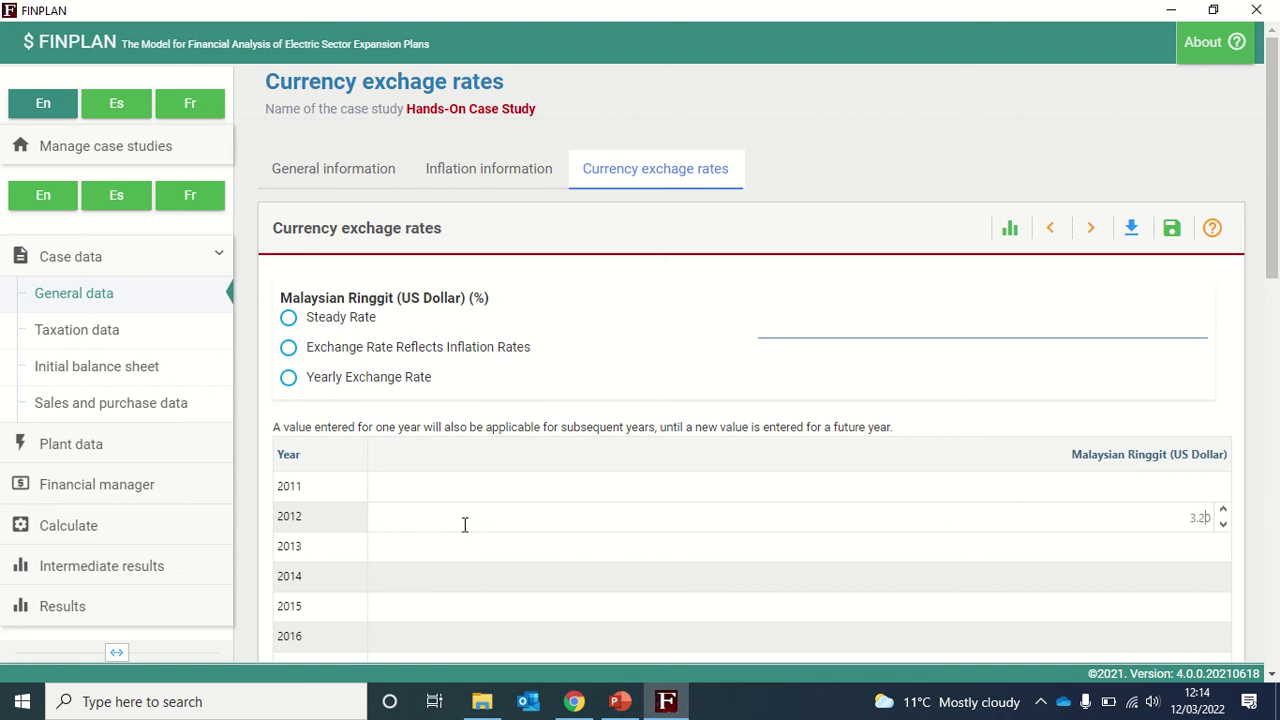
pyautogui.click(1230, 424)
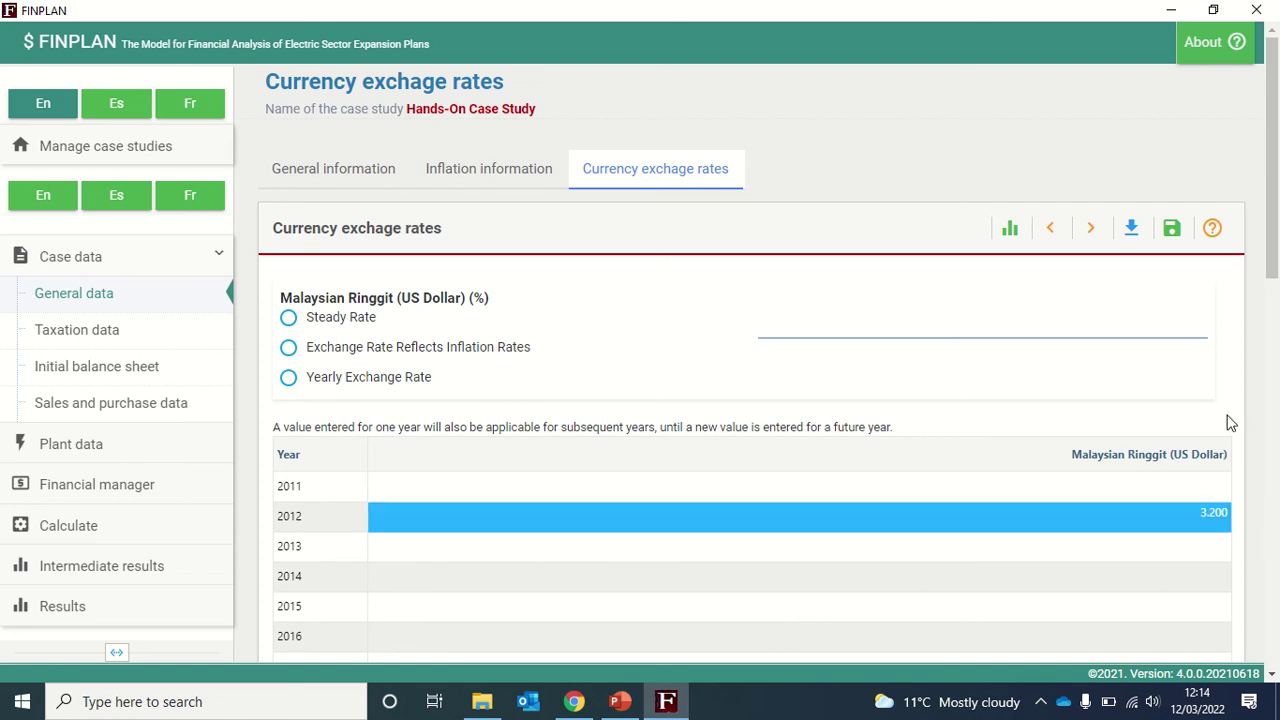
pyautogui.click(320, 357)
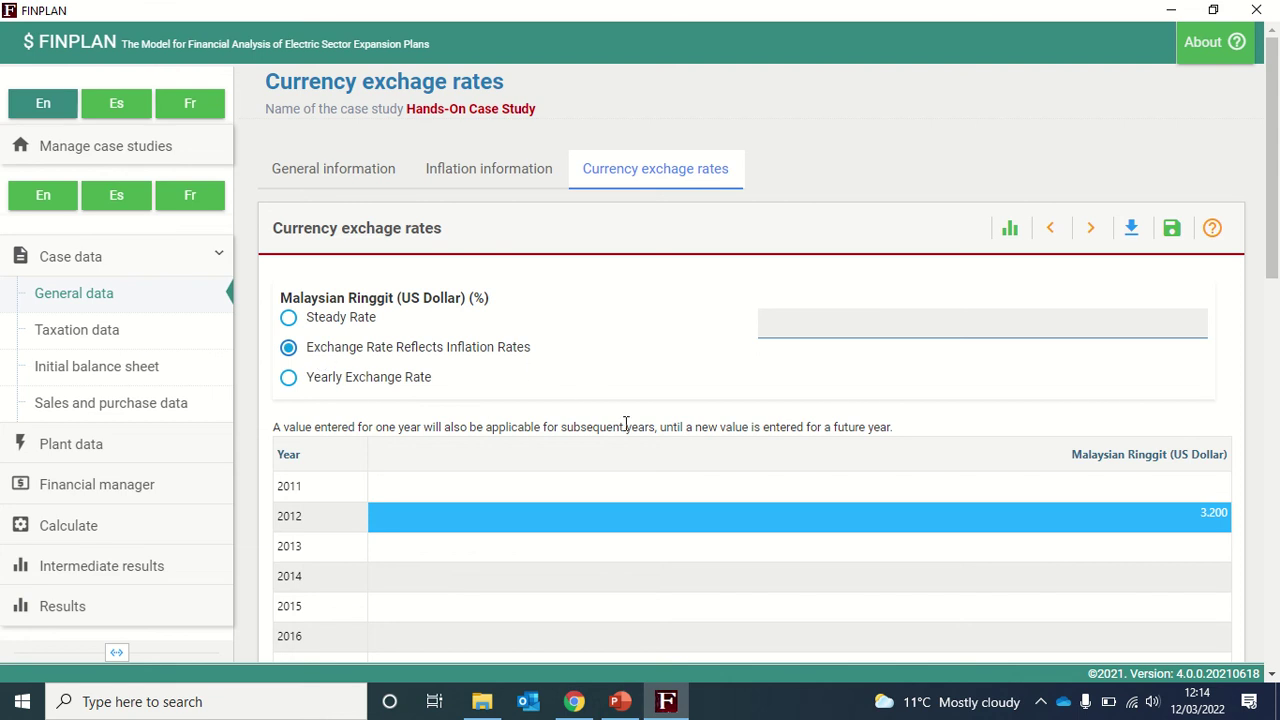
pyautogui.click(1173, 236)
# Save taxation data: 10% VAT on 80% of investment, tax losses carried forward, steady 25% tax rate.
pyautogui.click(99, 338)
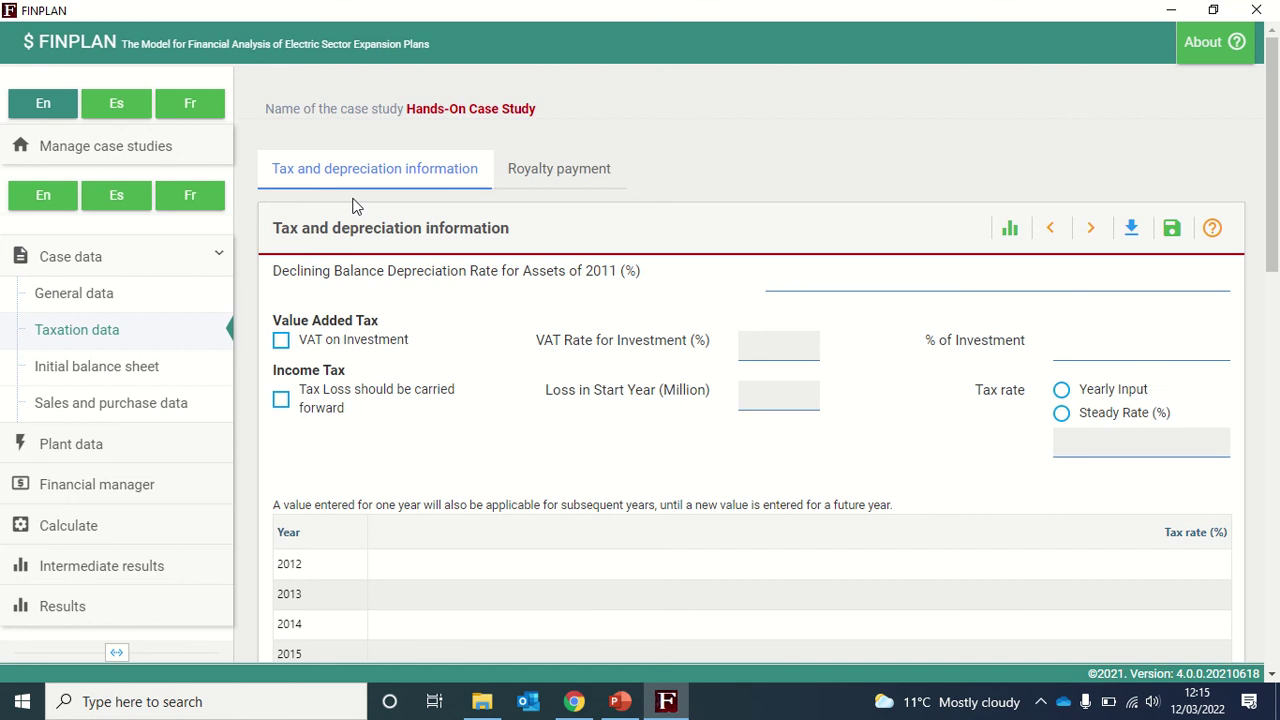
pyautogui.click(281, 341)
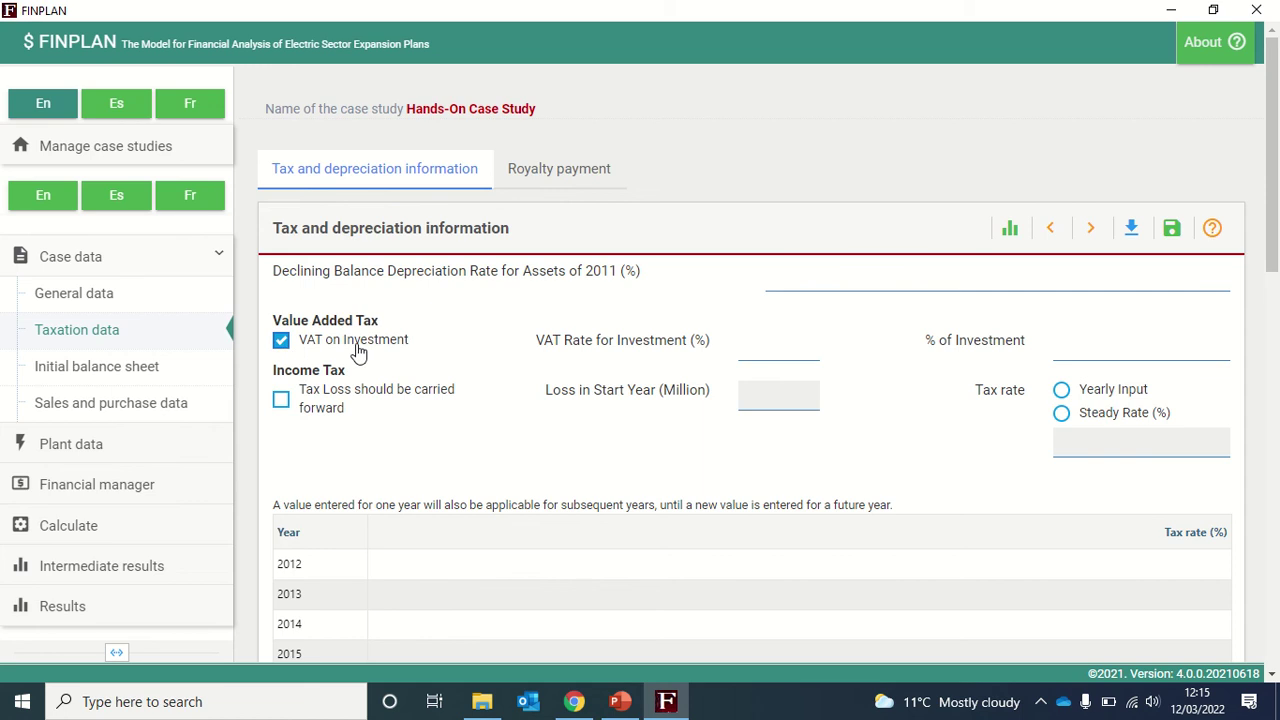
pyautogui.click(1134, 340)
pyautogui.write('80')
pyautogui.click(769, 354)
pyautogui.write('10')
pyautogui.click(280, 404)
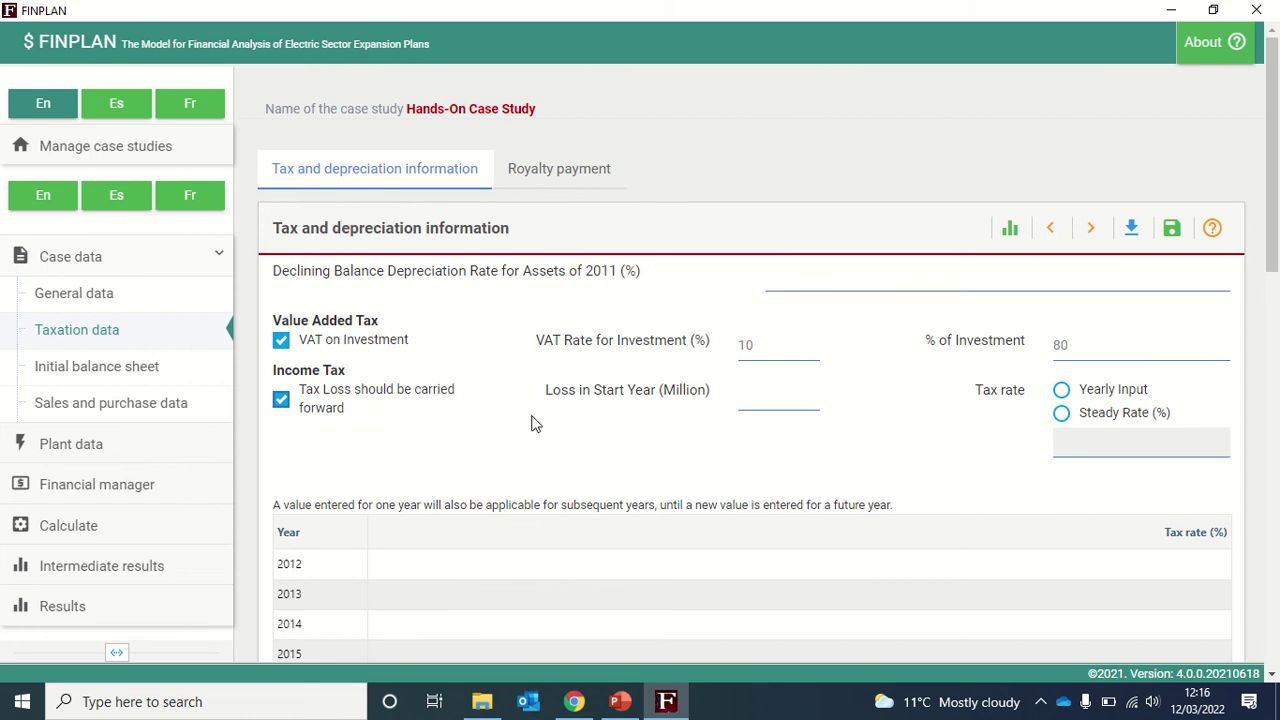
pyautogui.click(1061, 413)
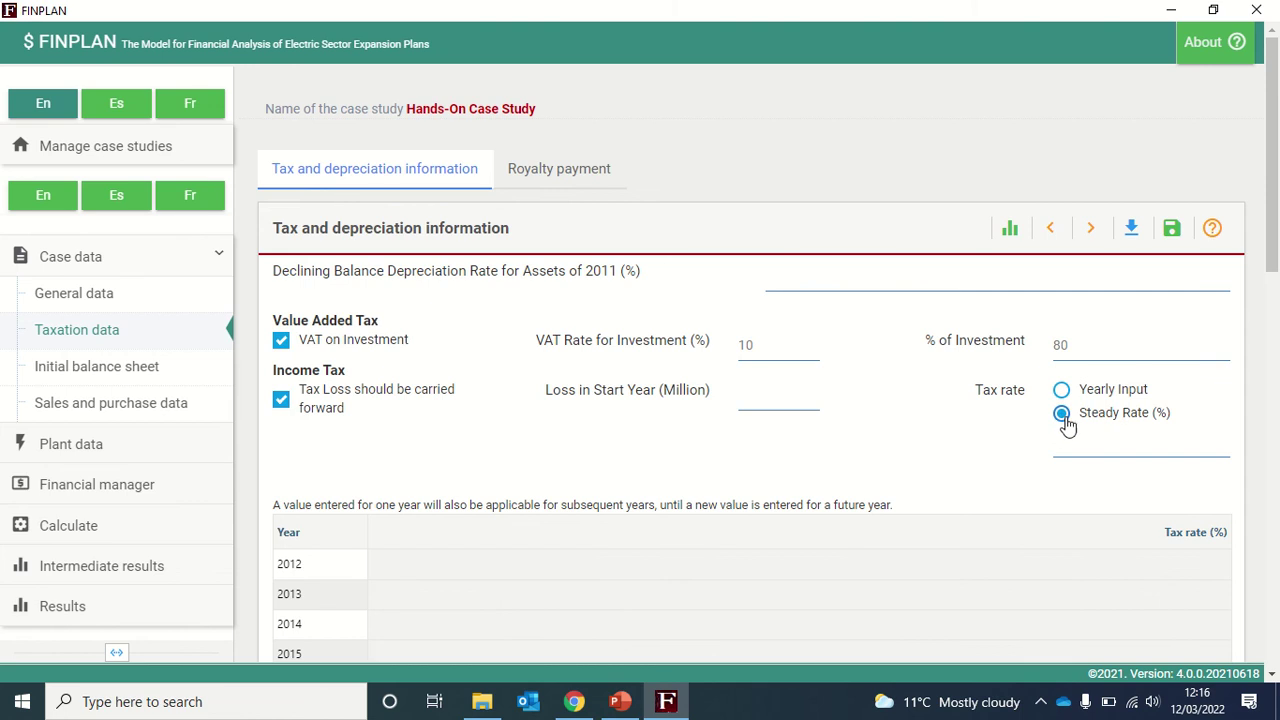
pyautogui.click(1120, 444)
pyautogui.write('25')
pyautogui.click(1171, 228)
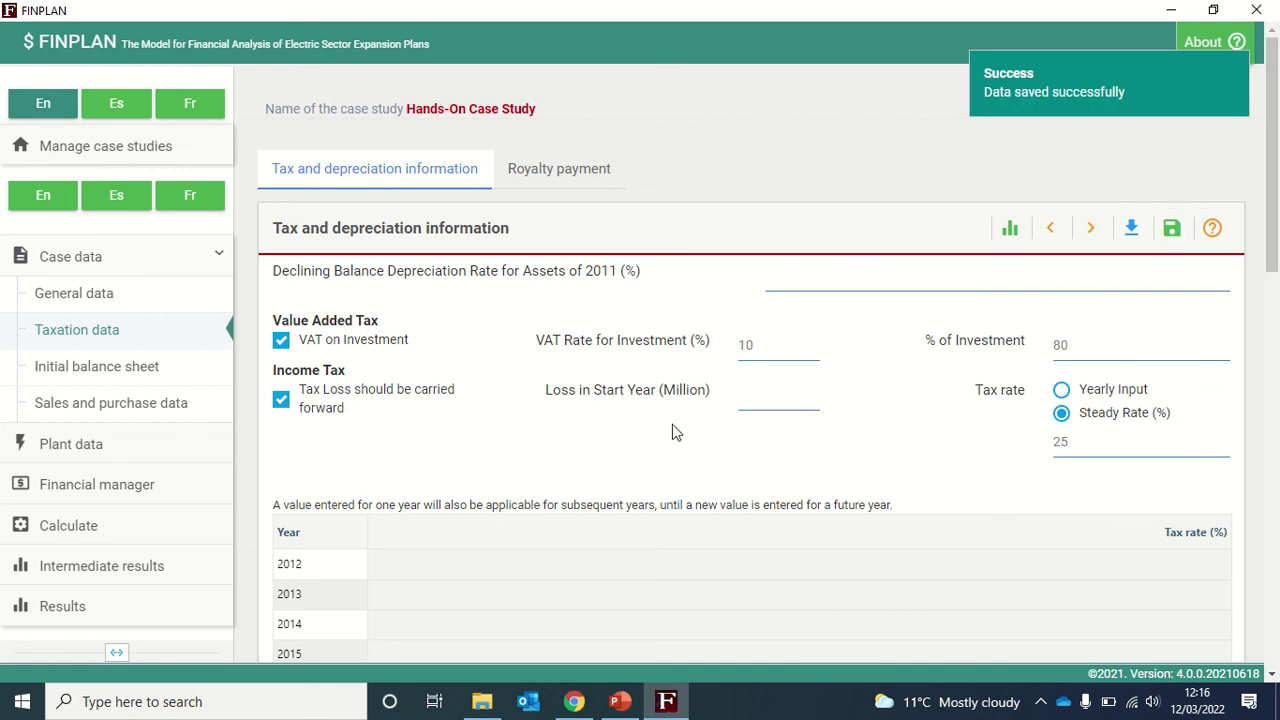
# Review the Royalty payment table, then go to the Initial balance sheet form.
pyautogui.click(558, 164)
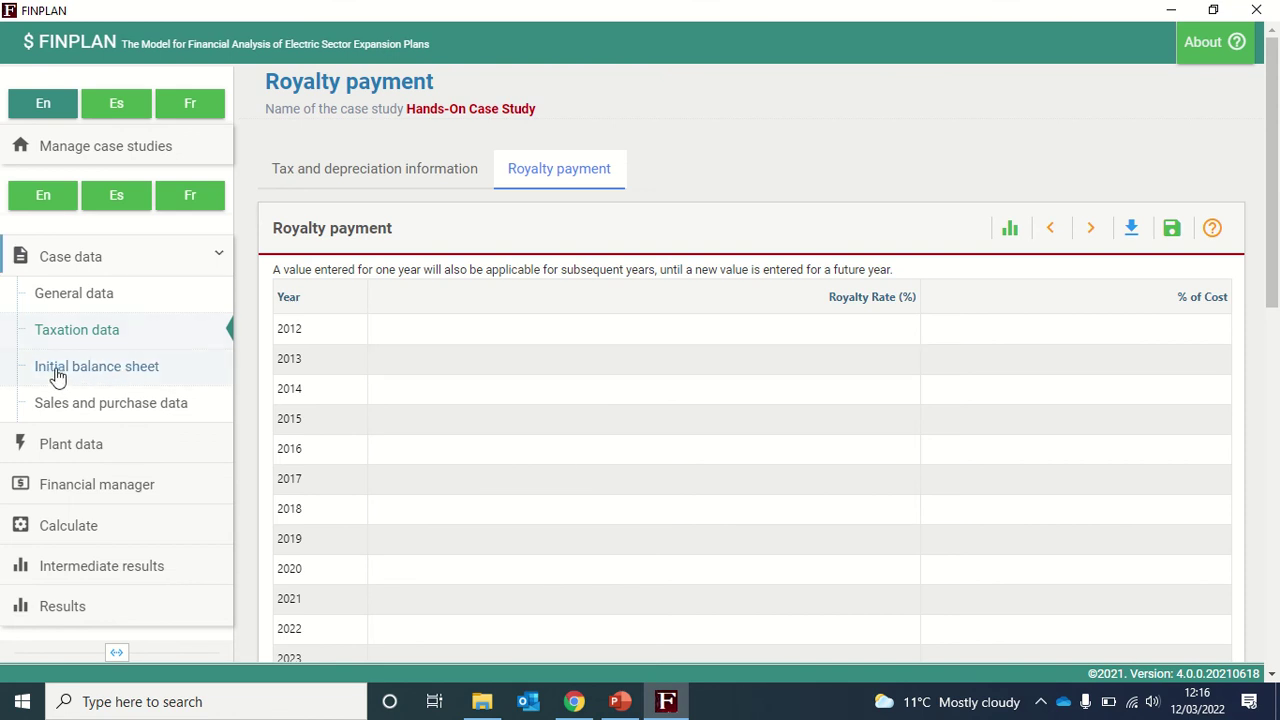
pyautogui.click(89, 376)
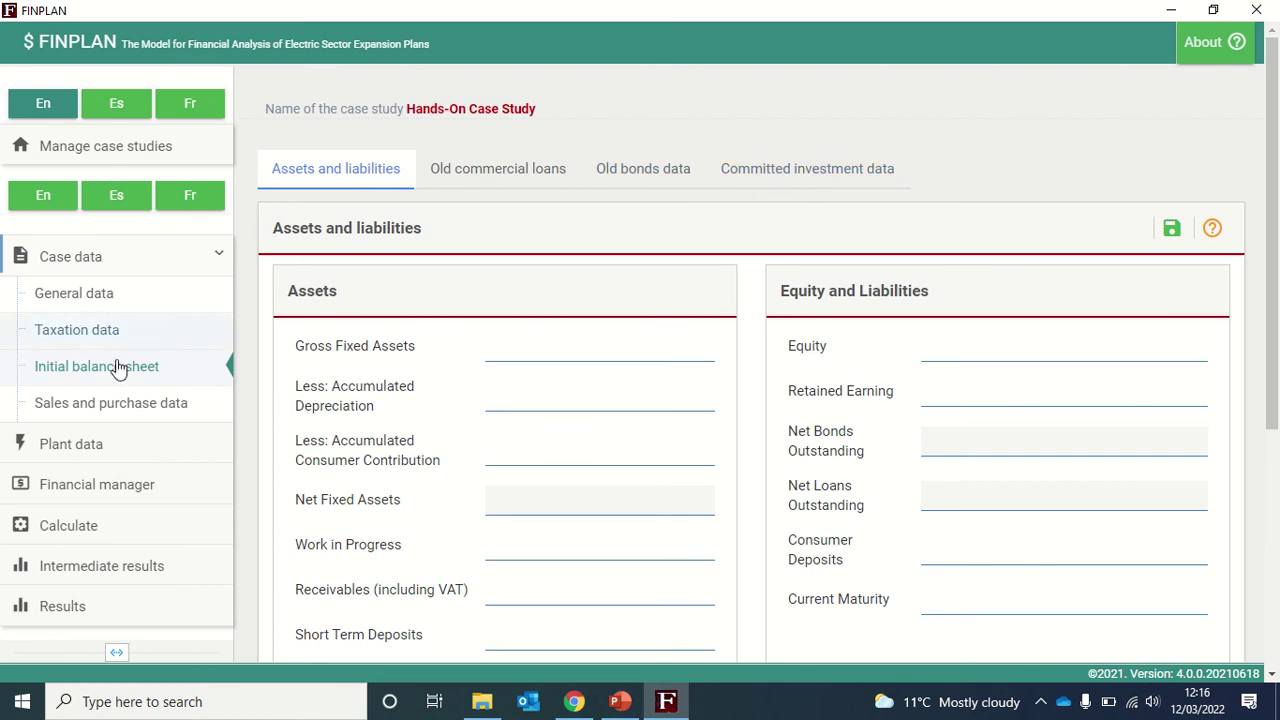
# Start a new sales entry under Sales and purchase data with Electricity (GWh) as product.
pyautogui.click(76, 410)
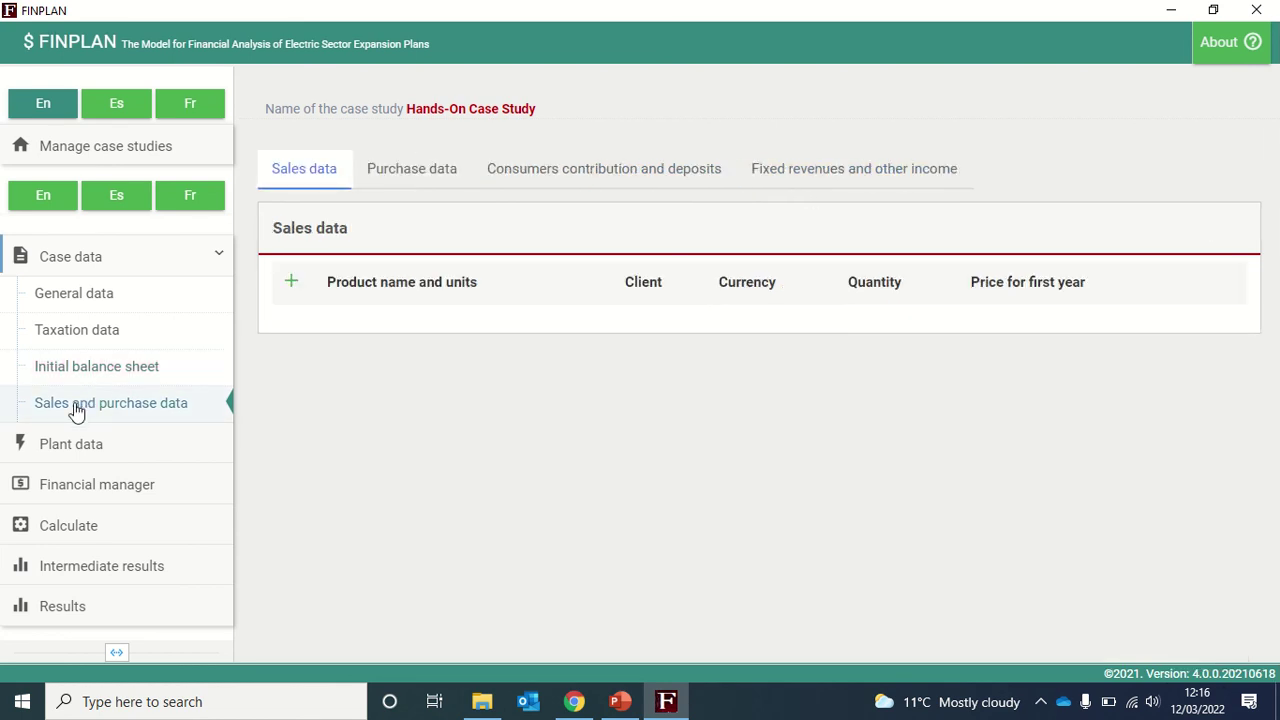
pyautogui.click(293, 284)
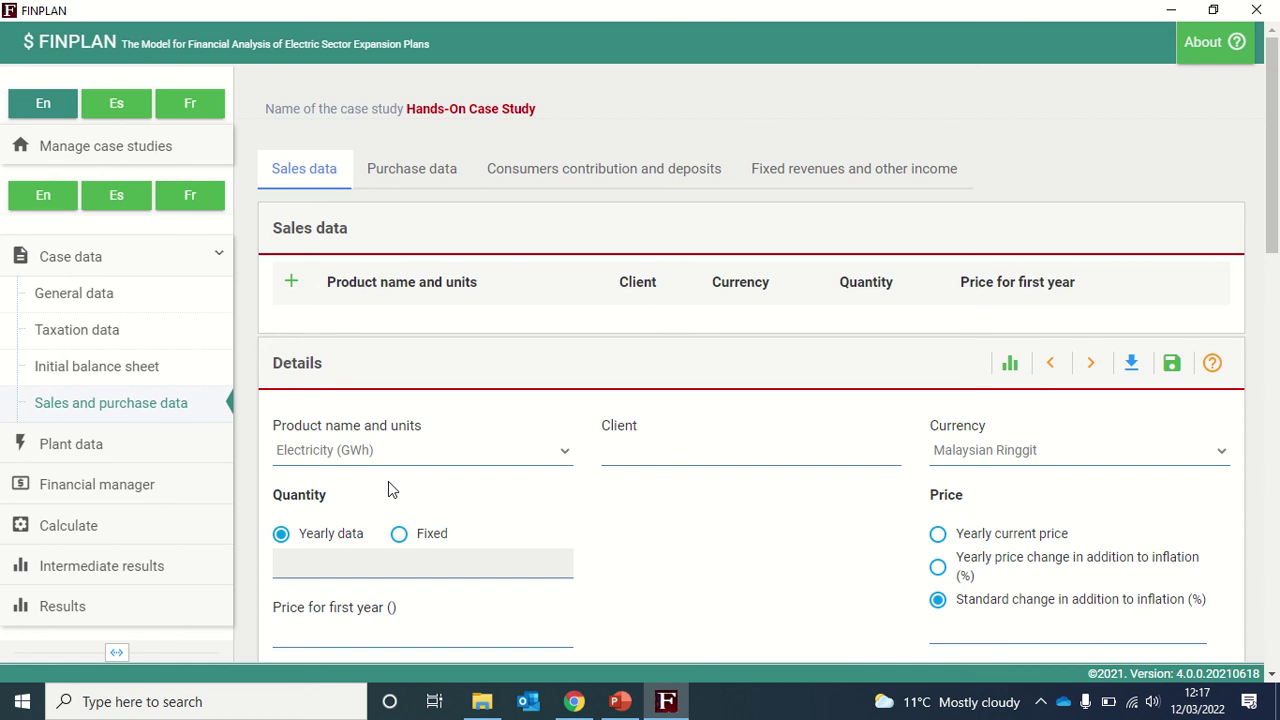
pyautogui.click(440, 455)
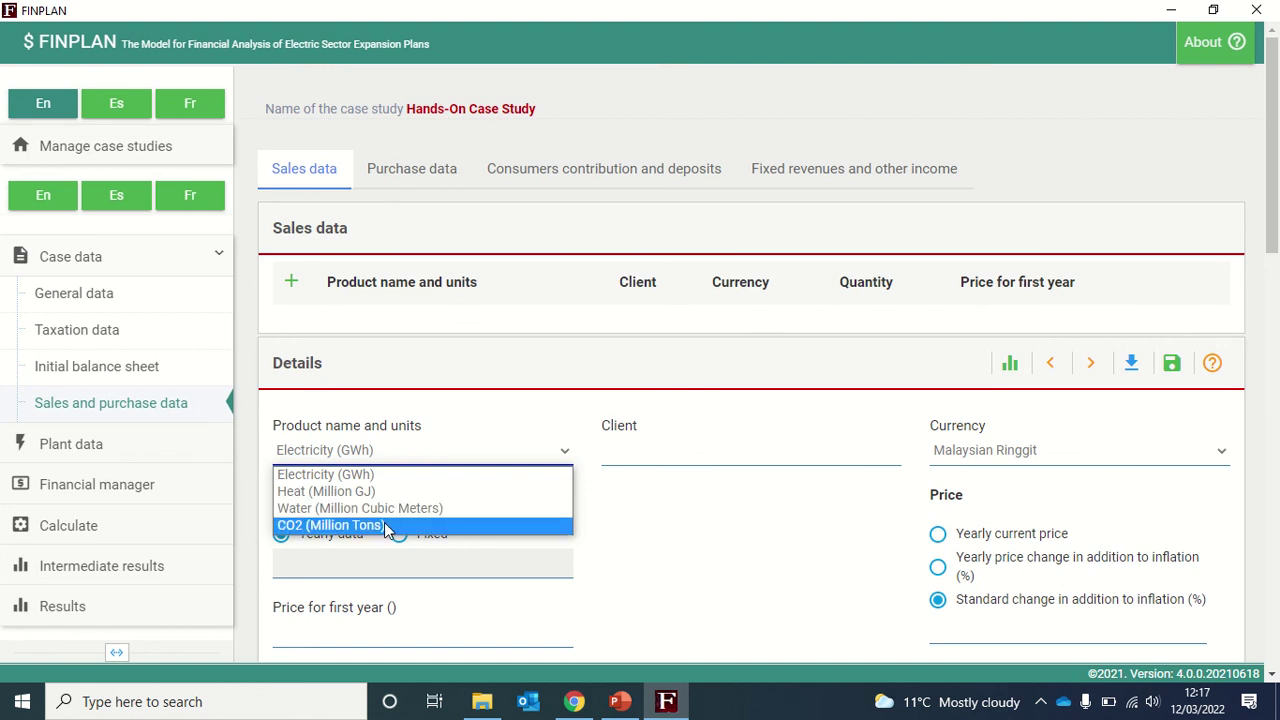
pyautogui.click(362, 476)
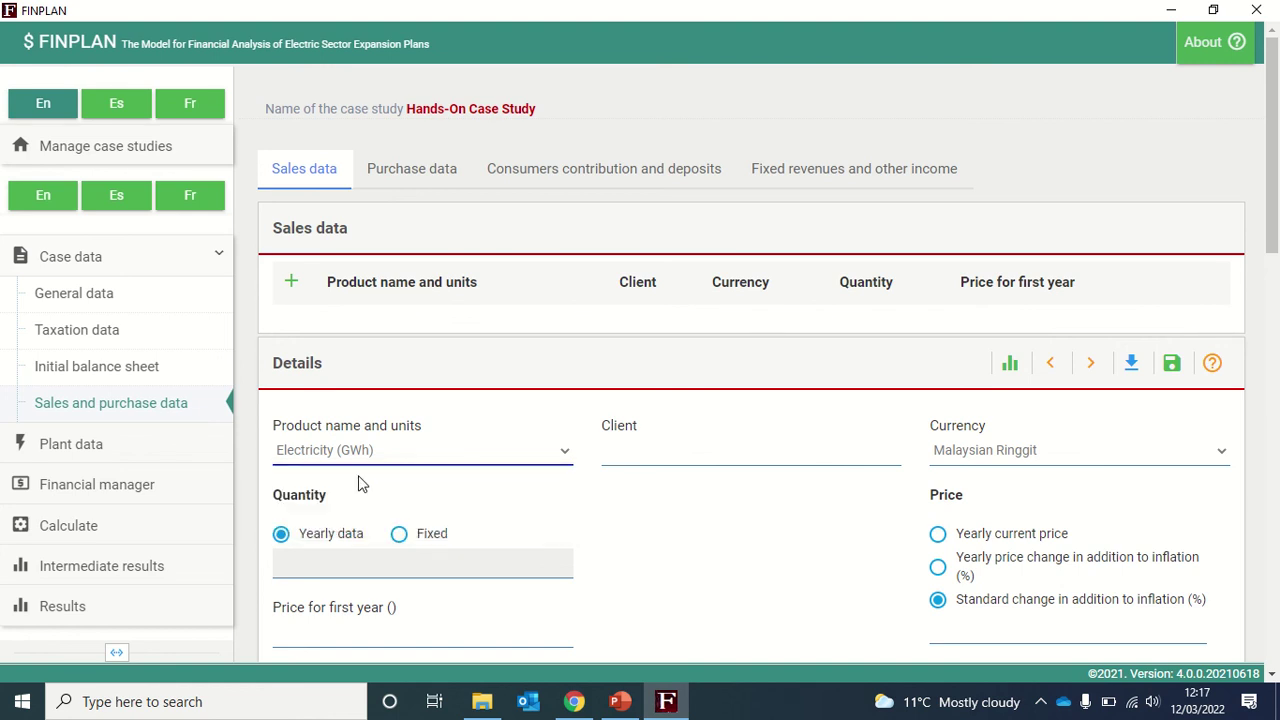
pyautogui.scroll(-1, 629, 508)
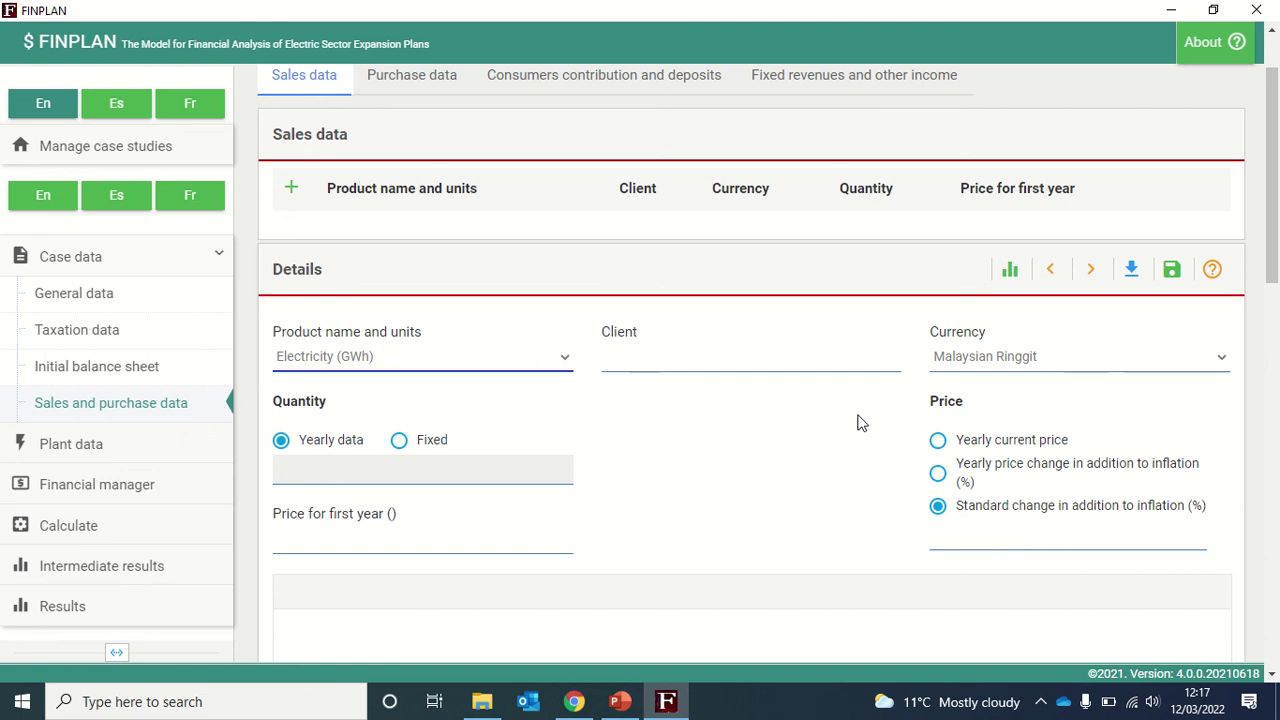
# Enter MUC as the sale's client and leave the currency at Malaysian Ringgit.
pyautogui.click(679, 355)
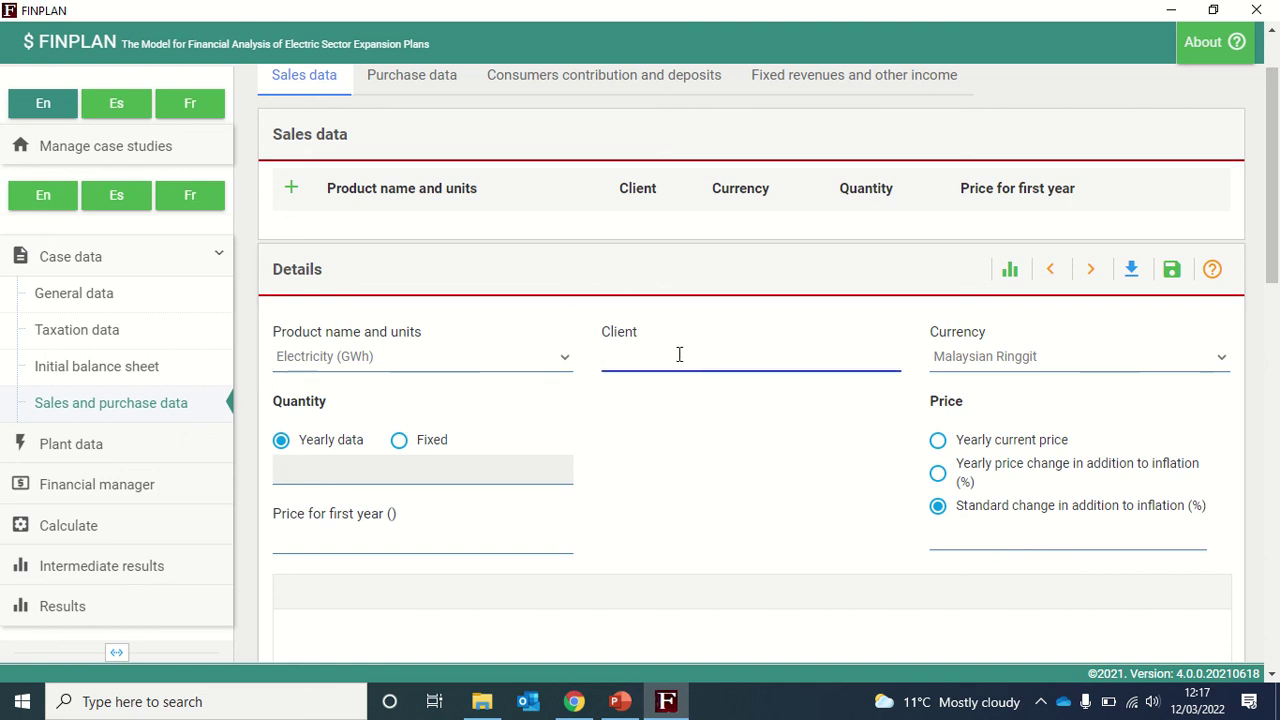
pyautogui.write('MUC')
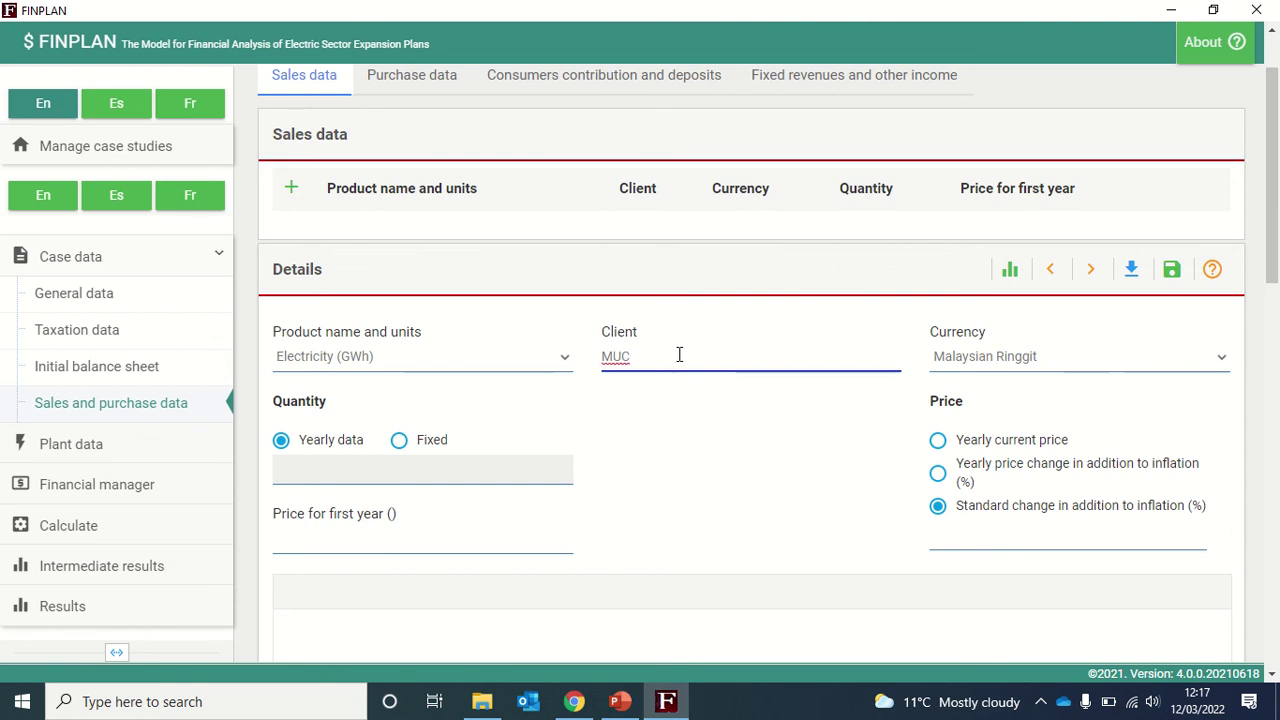
pyautogui.click(1000, 357)
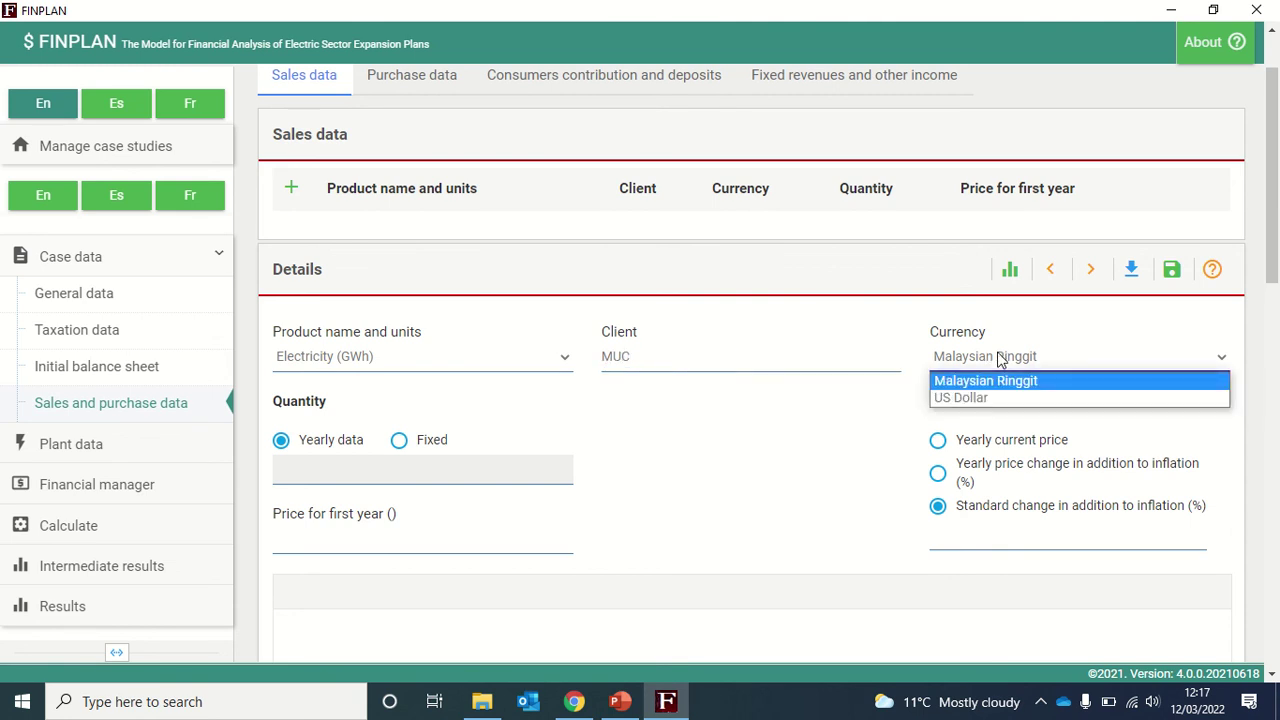
pyautogui.click(1000, 358)
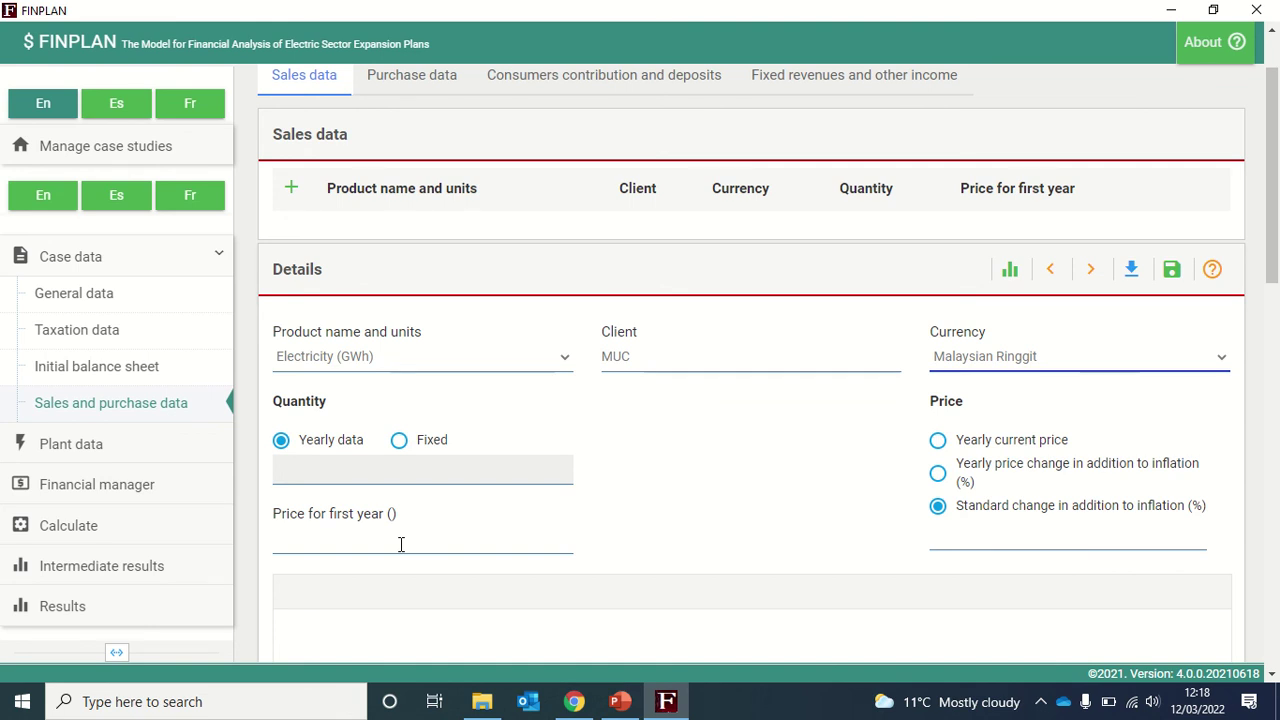
pyautogui.scroll(-1, 943, 449)
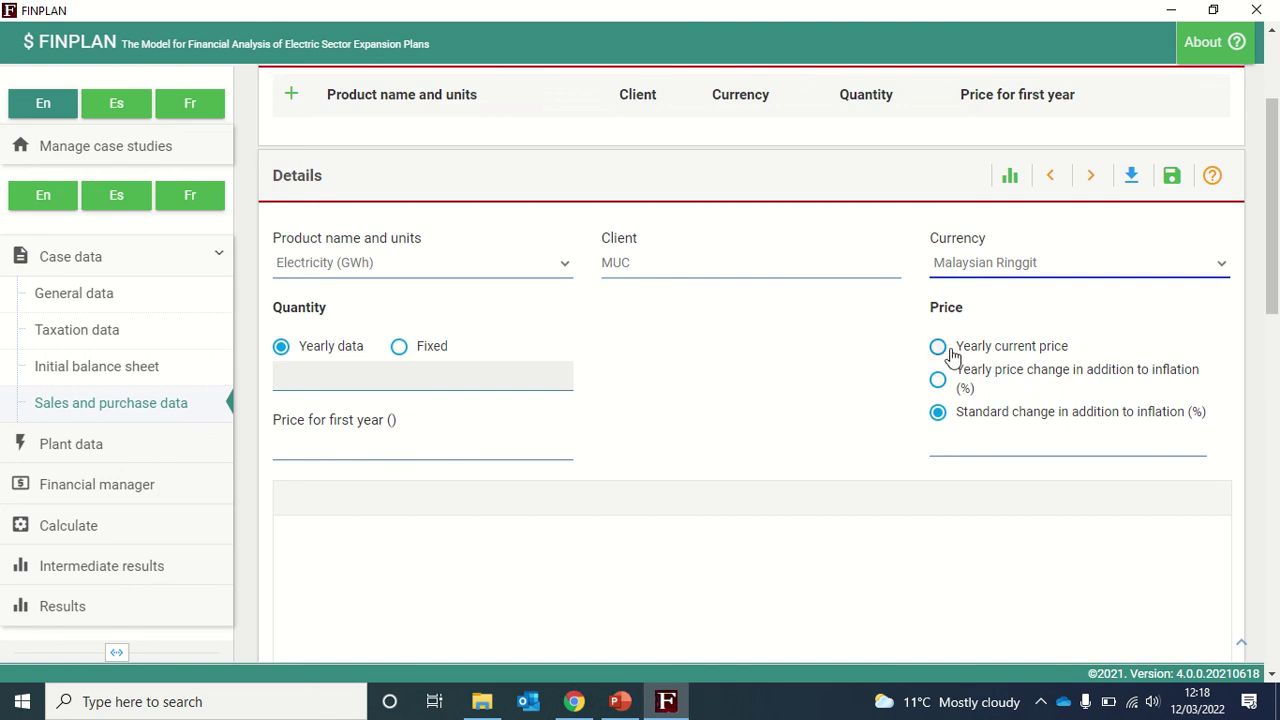
# Keep quantity as yearly data and set the first-year price to 0.25.
pyautogui.click(283, 349)
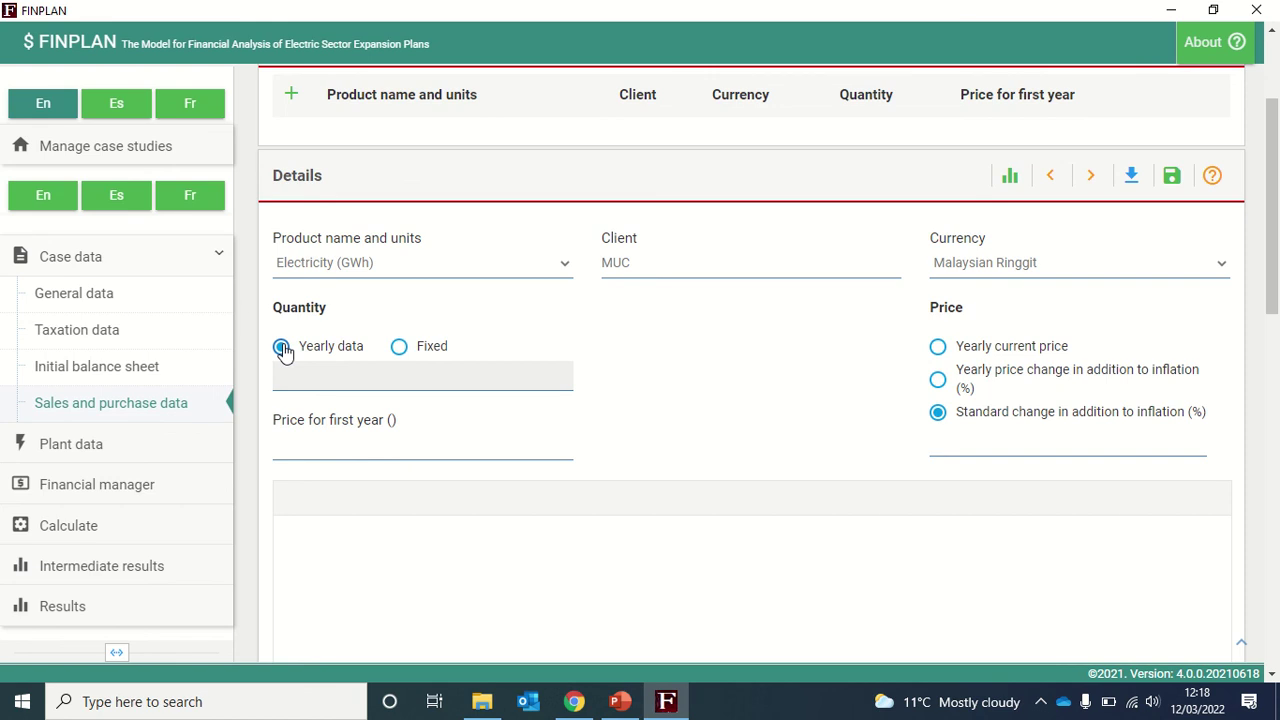
pyautogui.click(326, 451)
pyautogui.write('0.25')
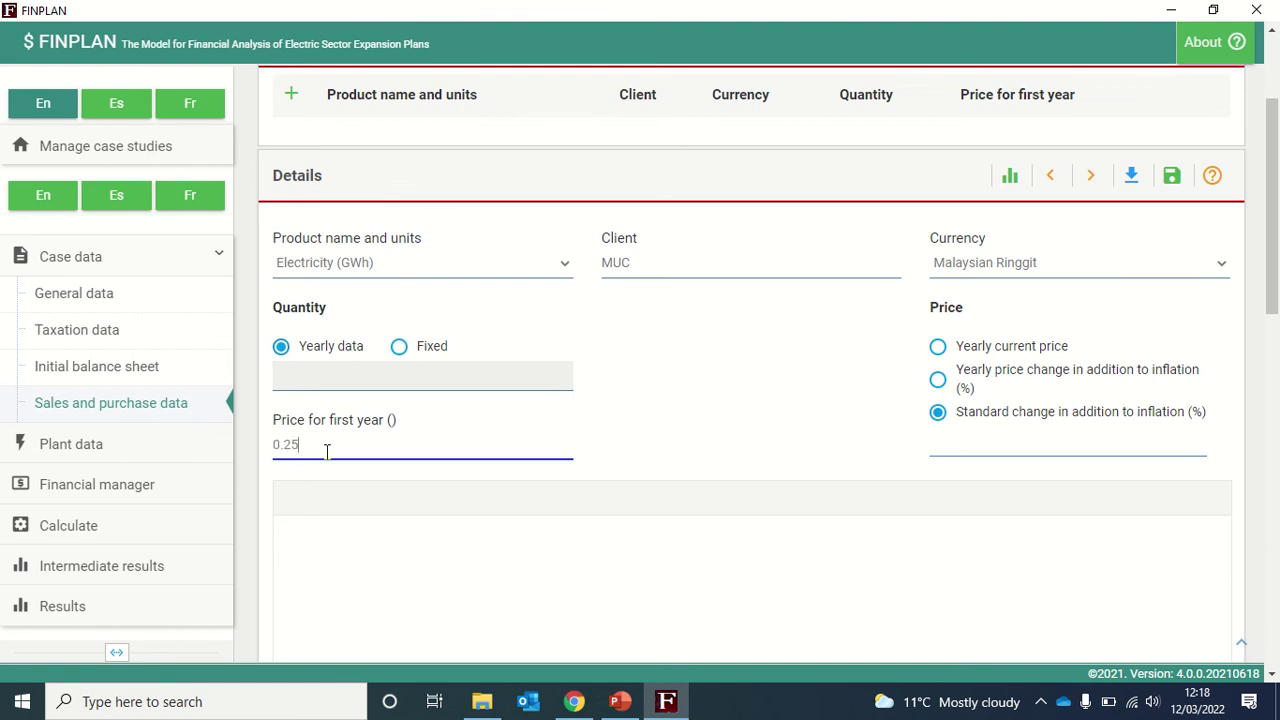
# Choose yearly price change in addition to inflation with a 0 percent change.
pyautogui.click(982, 387)
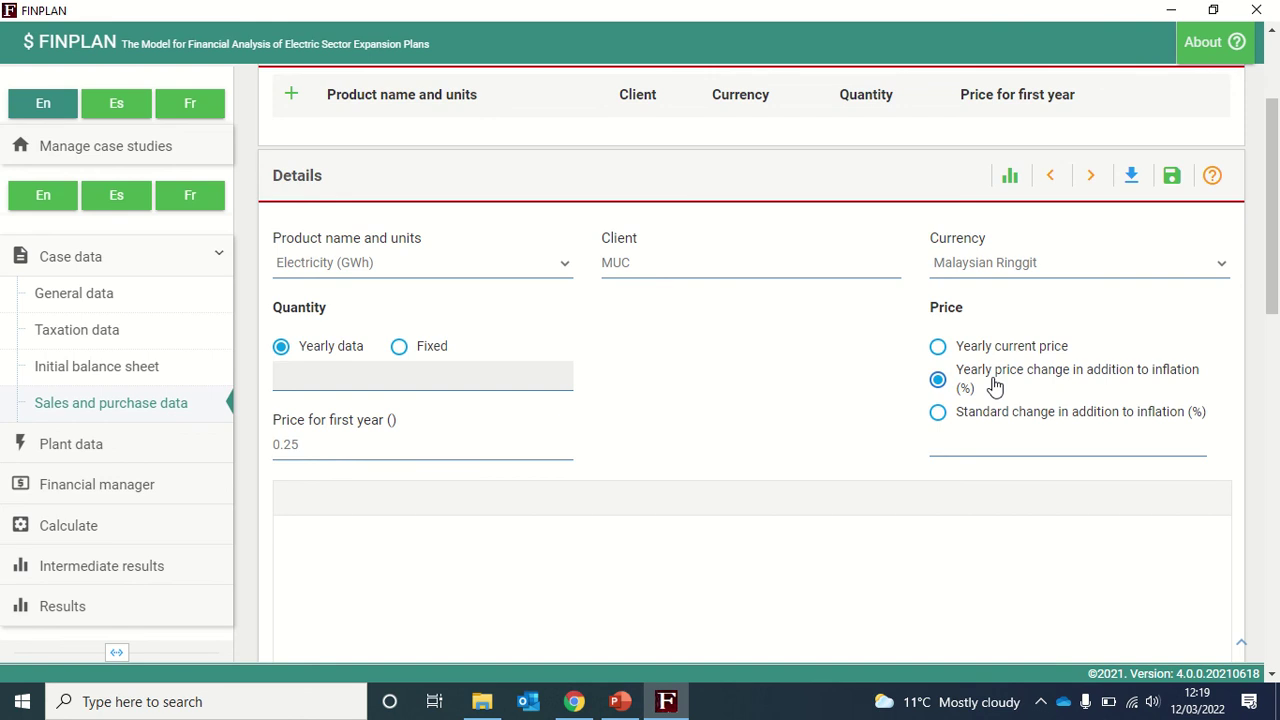
pyautogui.click(984, 443)
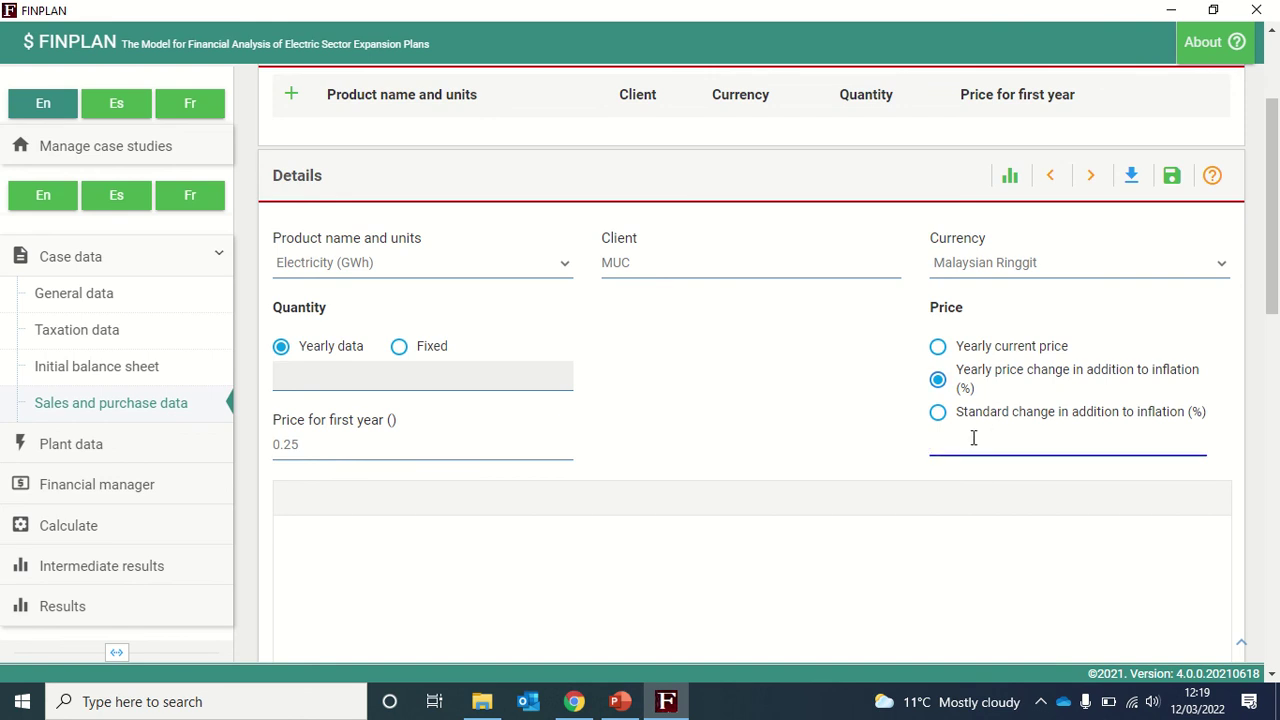
pyautogui.write('0')
pyautogui.click(900, 455)
pyautogui.scroll(-1, 900, 455)
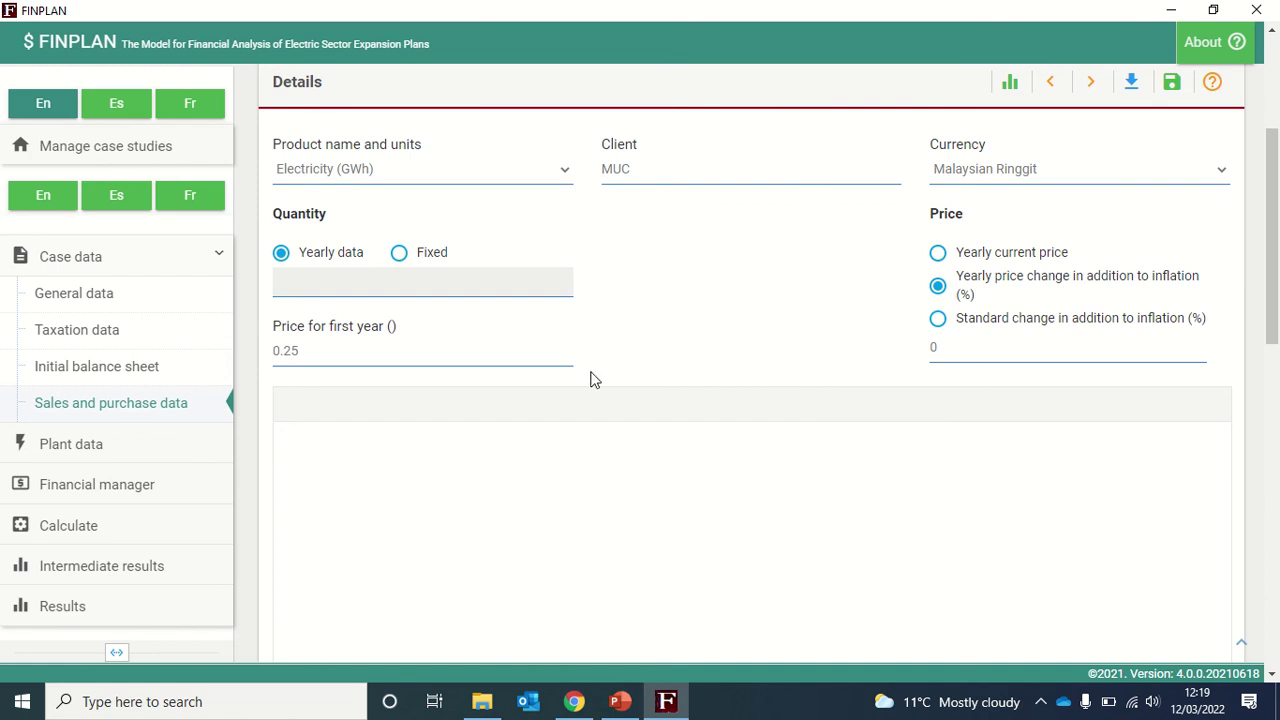
pyautogui.scroll(1, 588, 395)
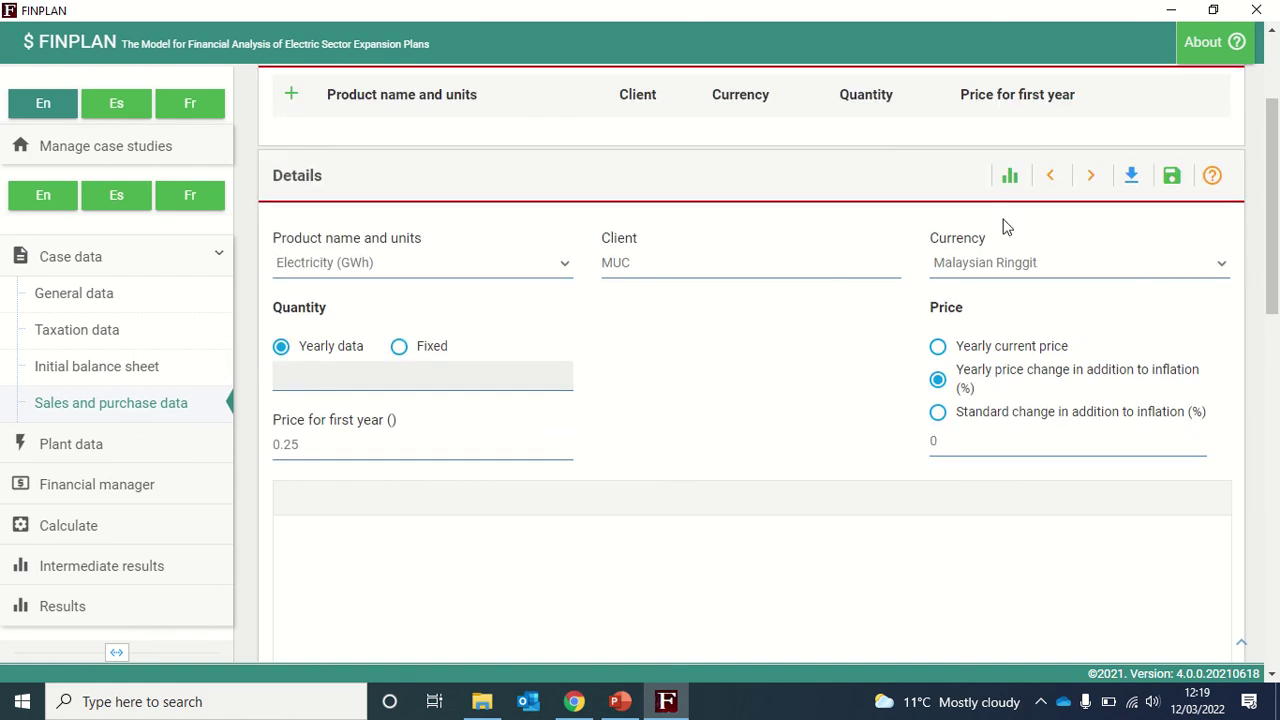
# Save the electricity sales entry and reopen it for editing.
pyautogui.click(1176, 177)
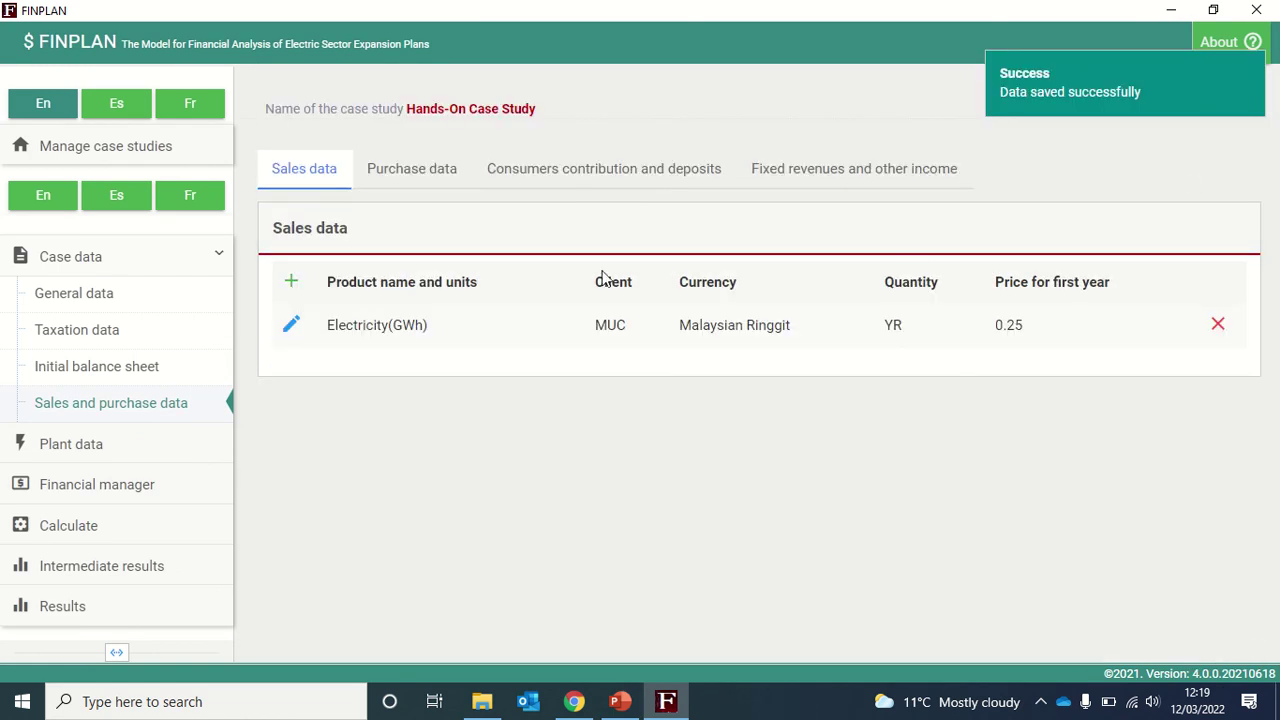
pyautogui.click(290, 333)
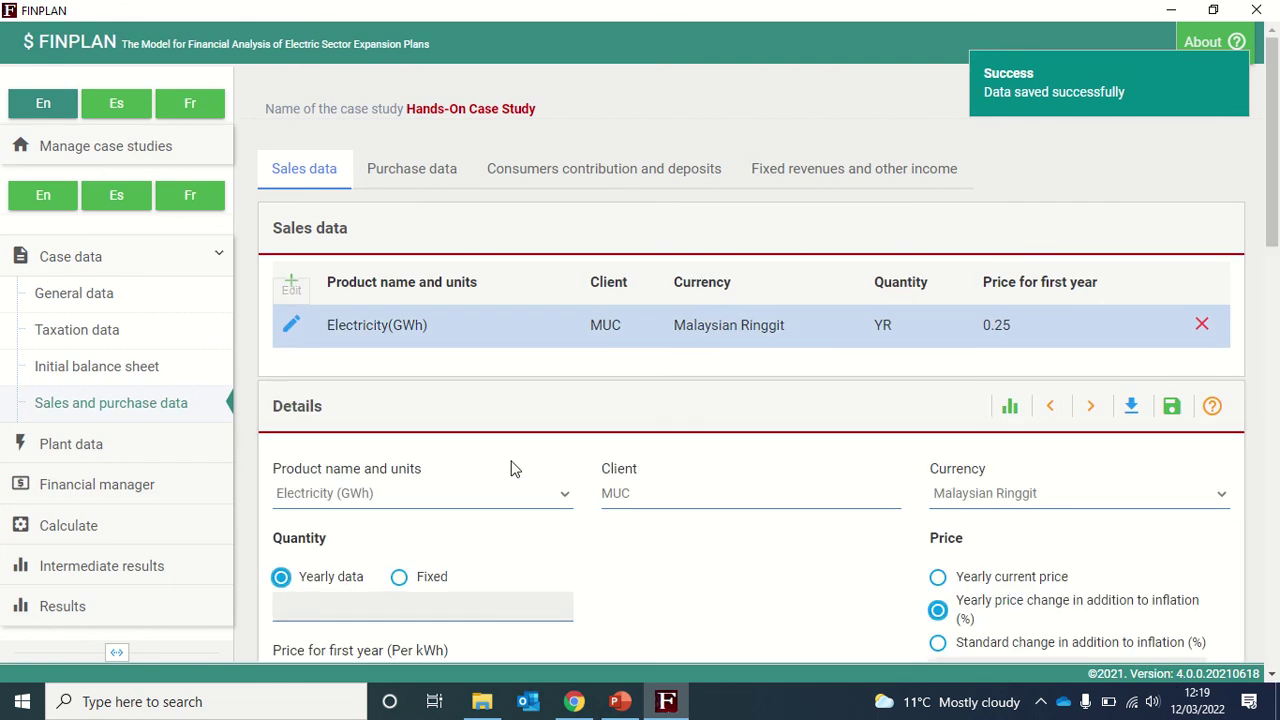
pyautogui.scroll(-4, 526, 478)
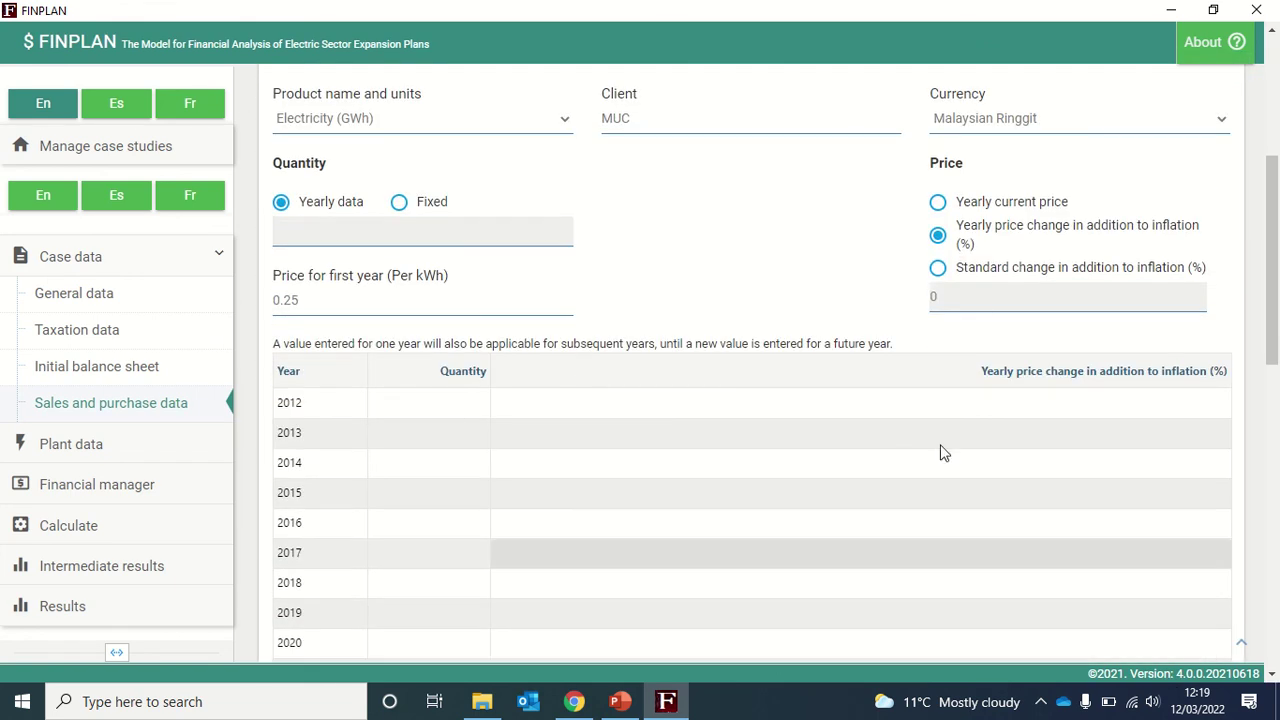
pyautogui.scroll(-1, 553, 466)
# Enter 3500000 as the 2017 quantity and save the entry again.
pyautogui.click(451, 465)
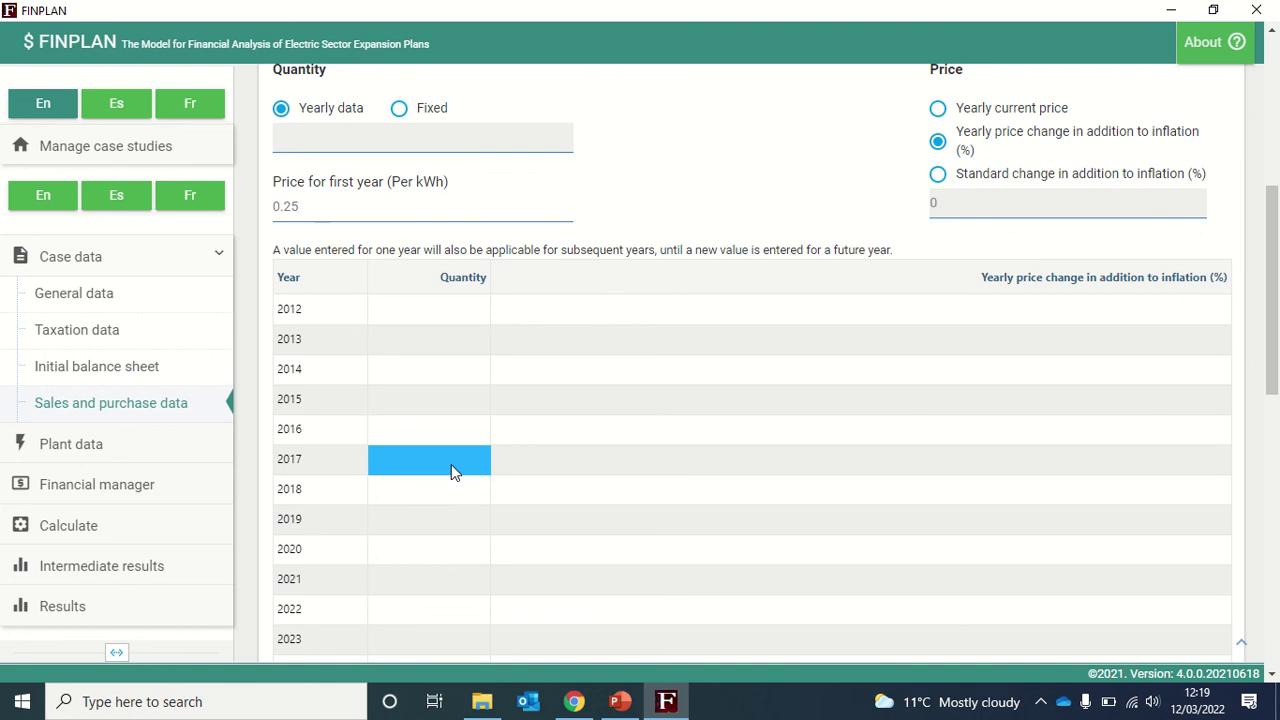
pyautogui.click(451, 464)
pyautogui.write('3500000')
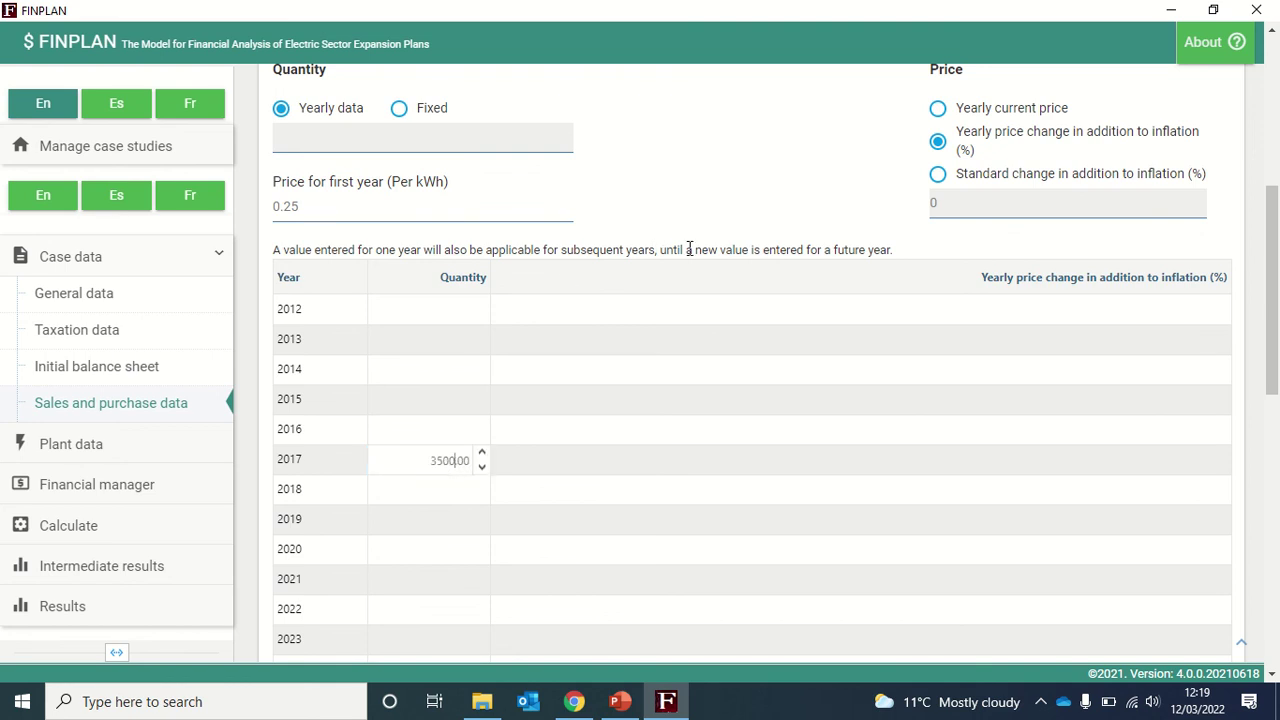
pyautogui.press('Return')
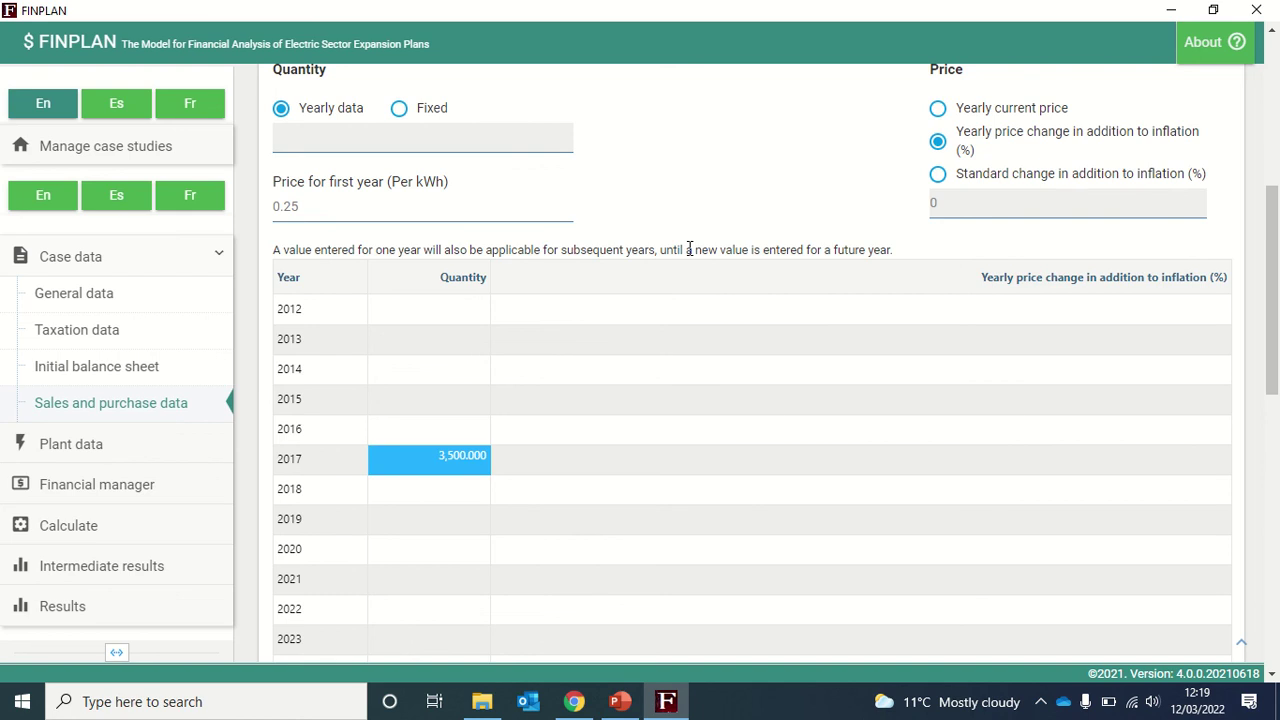
pyautogui.scroll(2, 1103, 174)
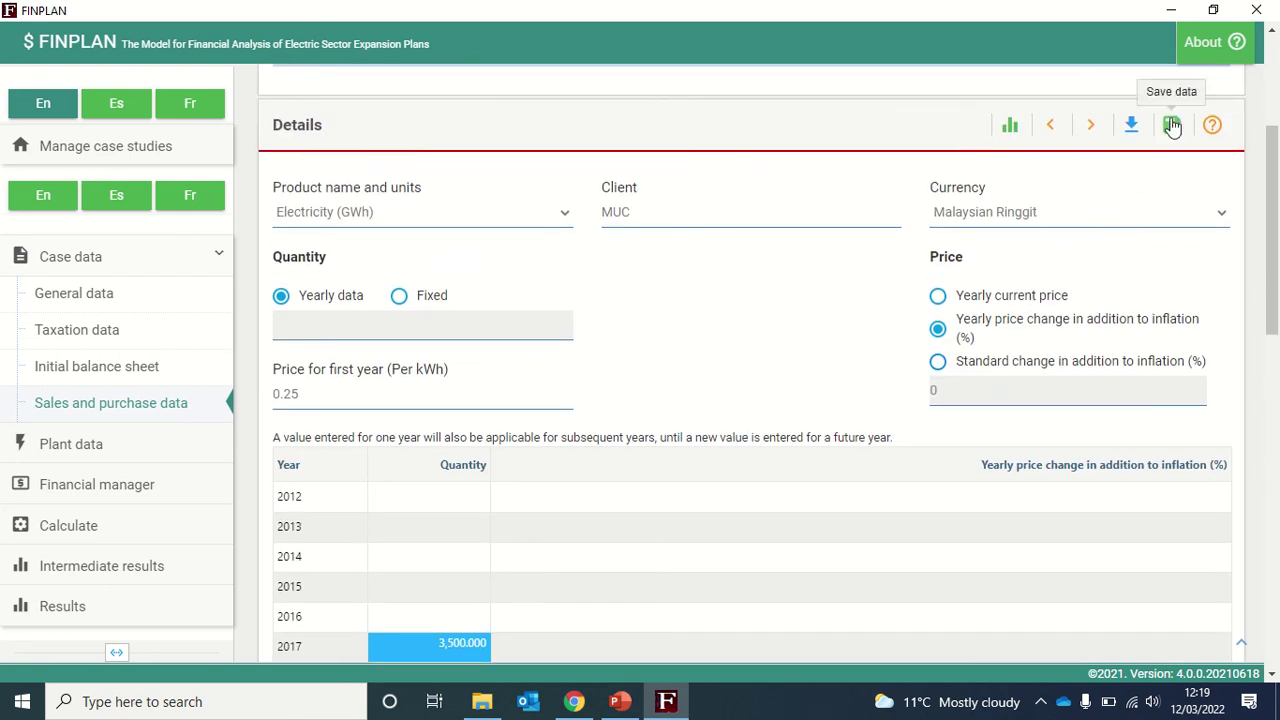
pyautogui.click(1172, 125)
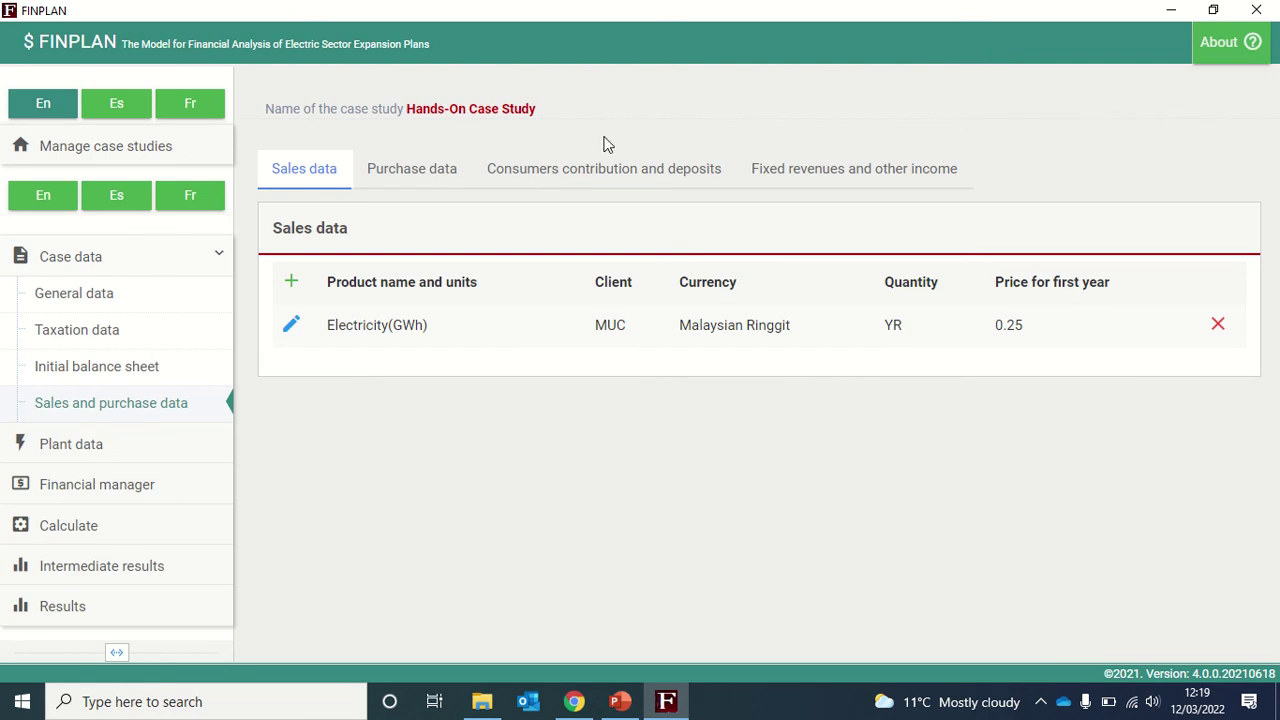
# View Purchase data and Consumers contribution and deposits, then the Fixed revenues and other income form.
pyautogui.click(403, 178)
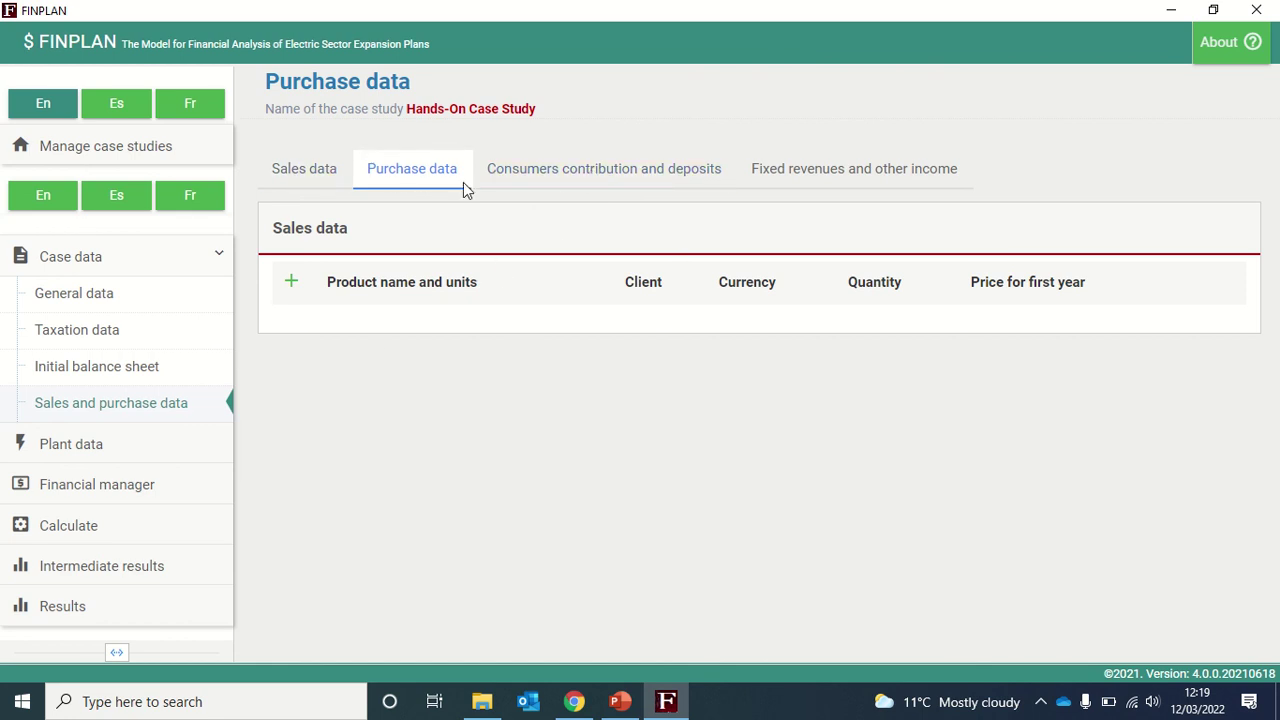
pyautogui.click(556, 180)
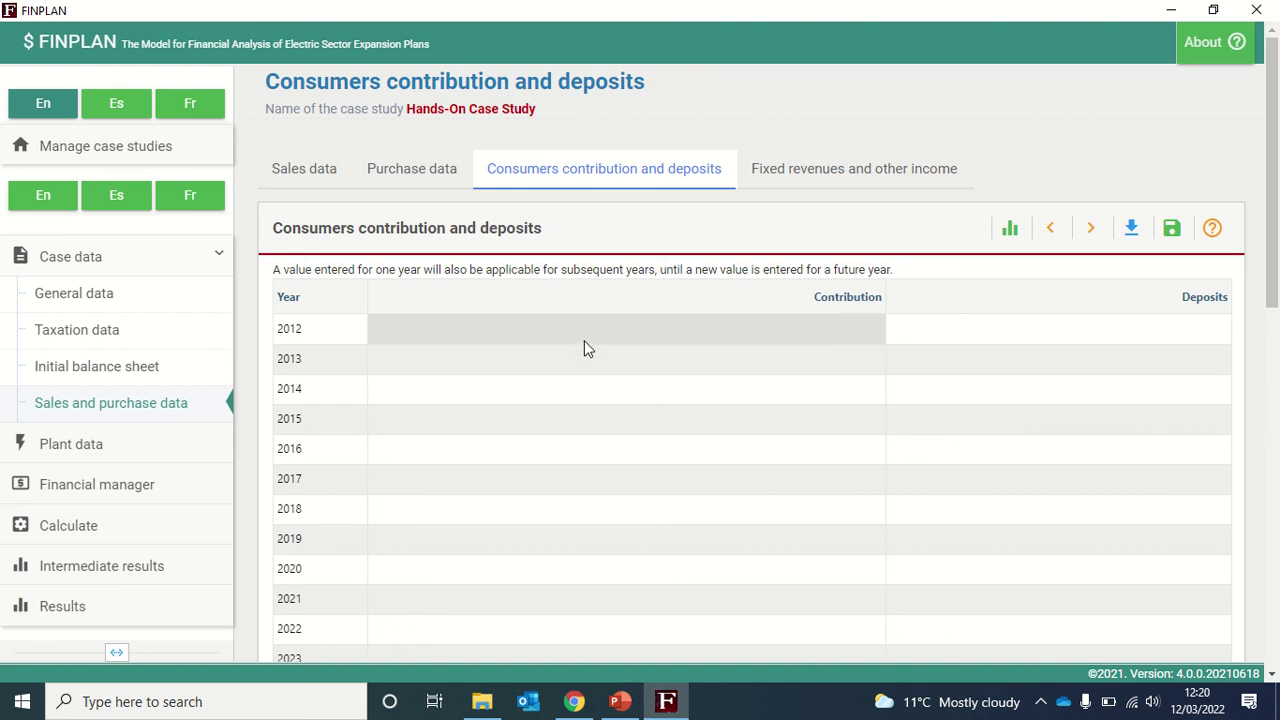
pyautogui.click(833, 176)
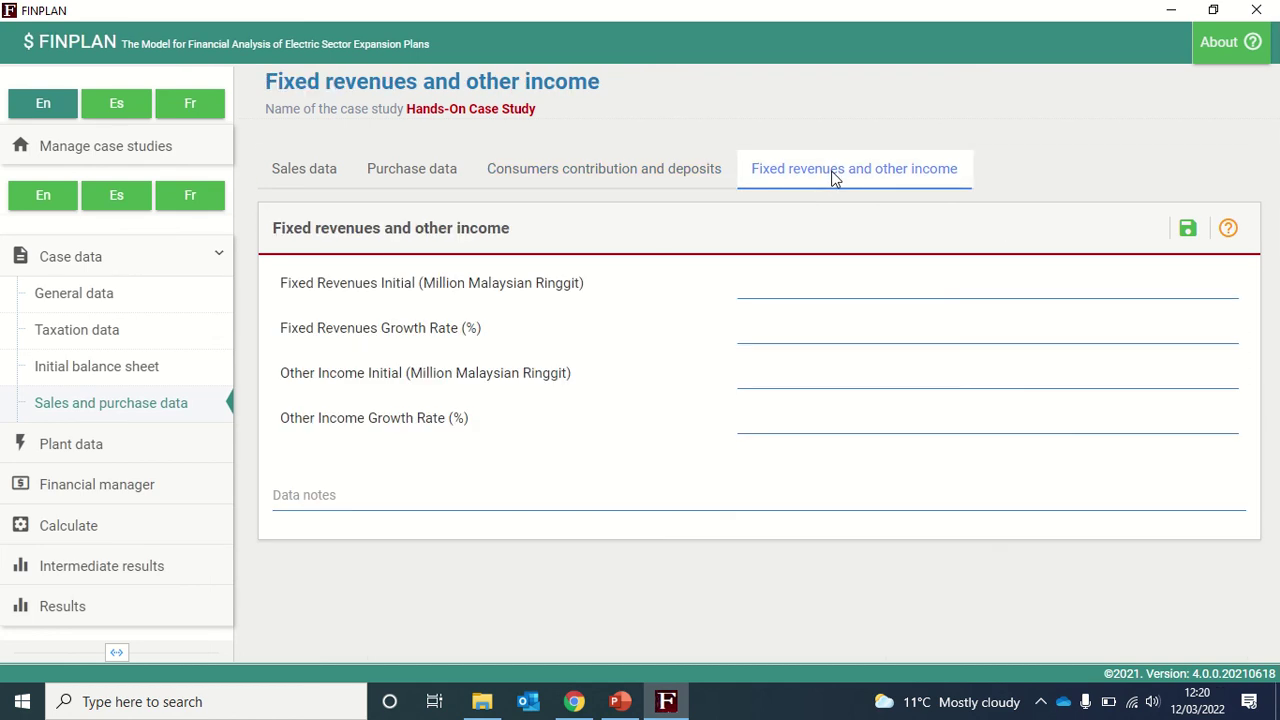